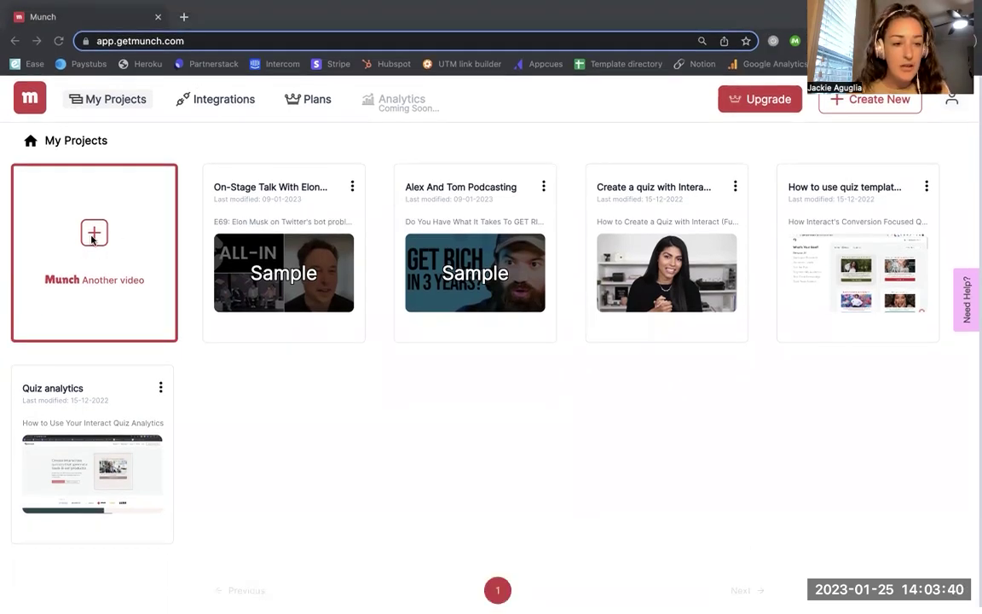
- Start a new project from the '+ Munch Another video' card to reach the Auto-Clip / Auto-Crop chooser
left_click(96, 235)
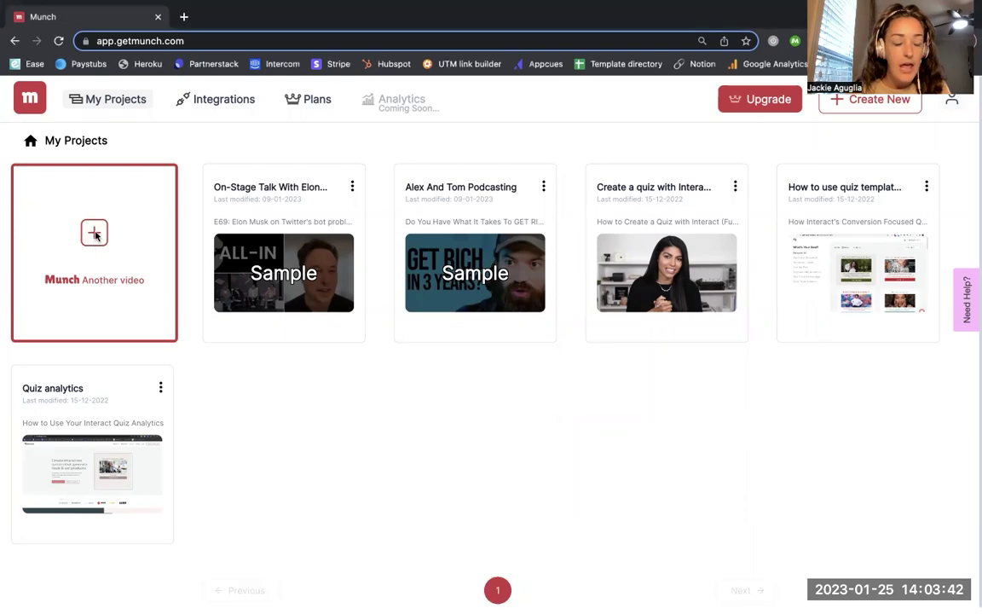
left_click(94, 233)
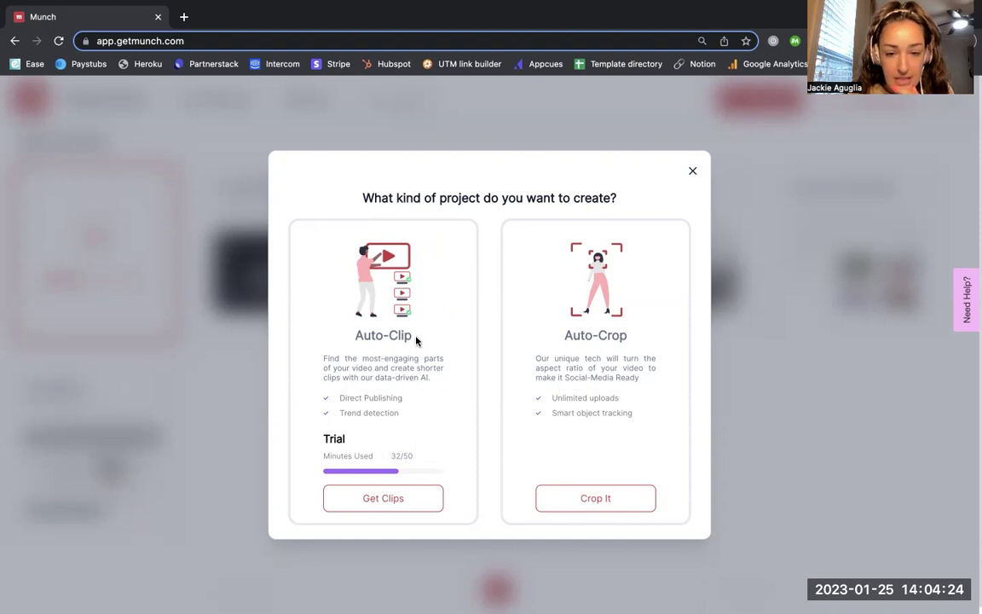
- Choose Auto-Clip, name the project 'Use AI to write a blog post' and set type 'How to...'
left_click(397, 498)
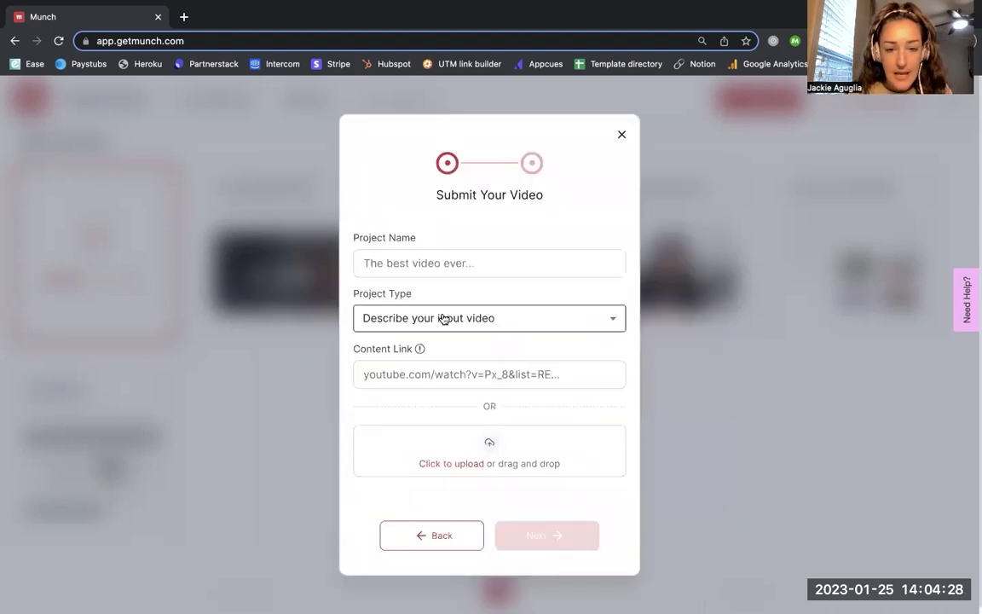
left_click(457, 271)
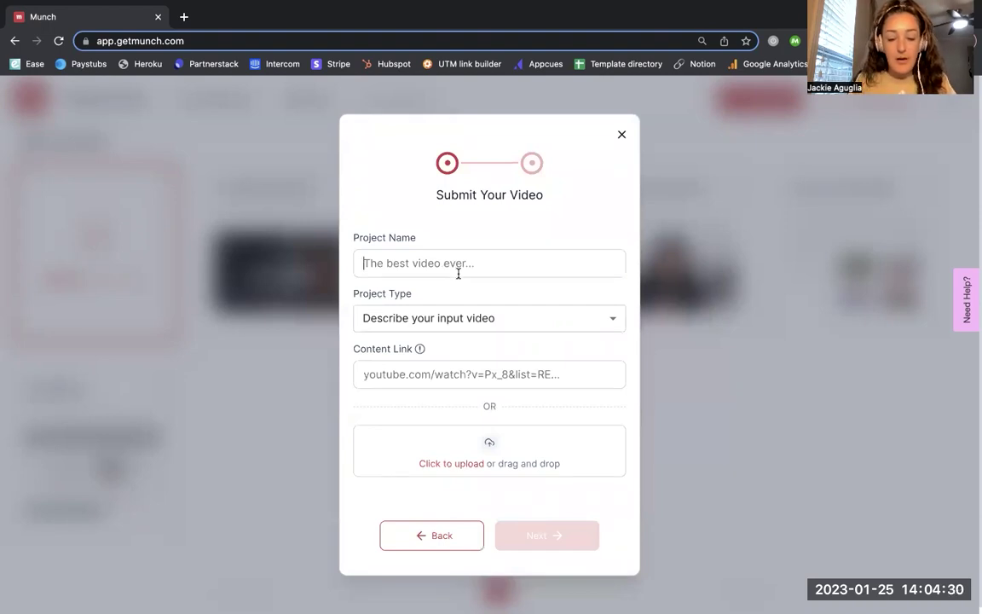
type("Use A")
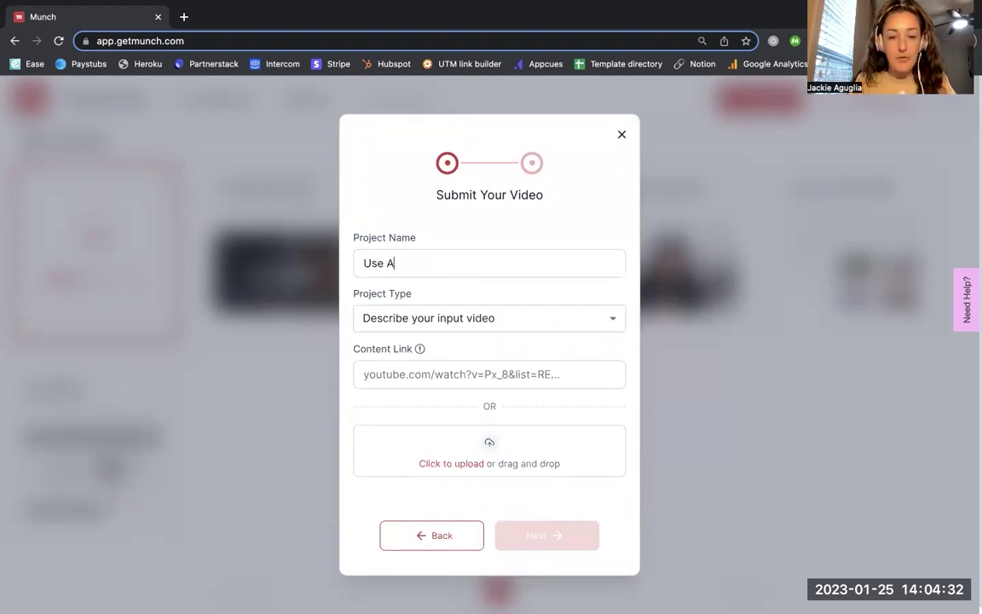
type("I to")
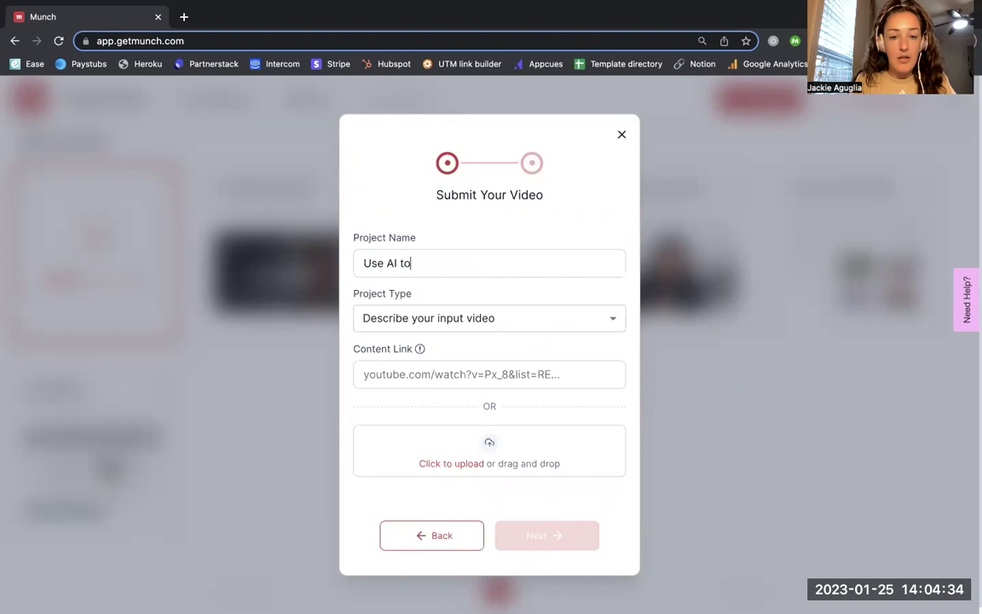
type(" write a blog post")
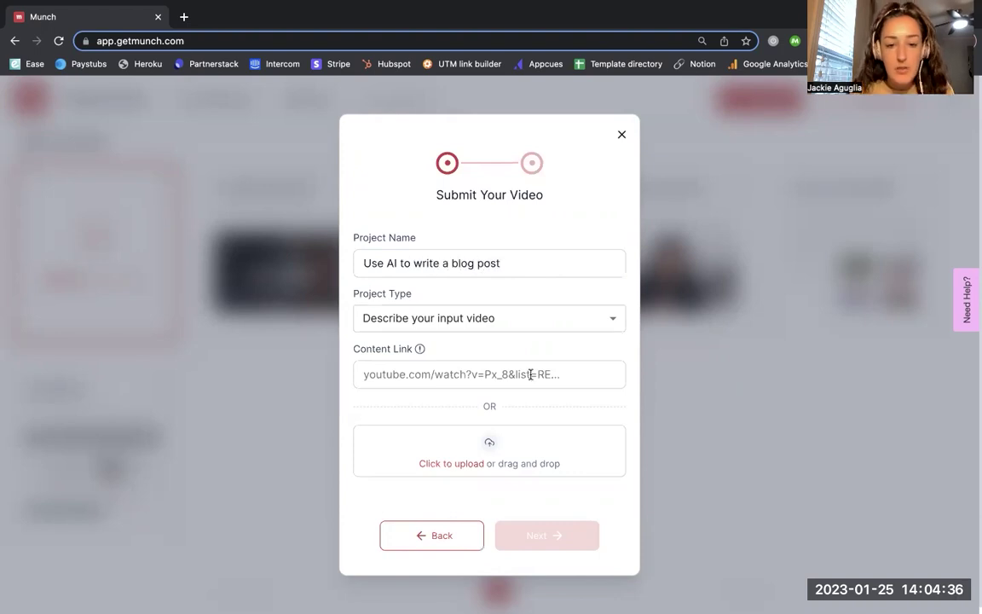
left_click(504, 324)
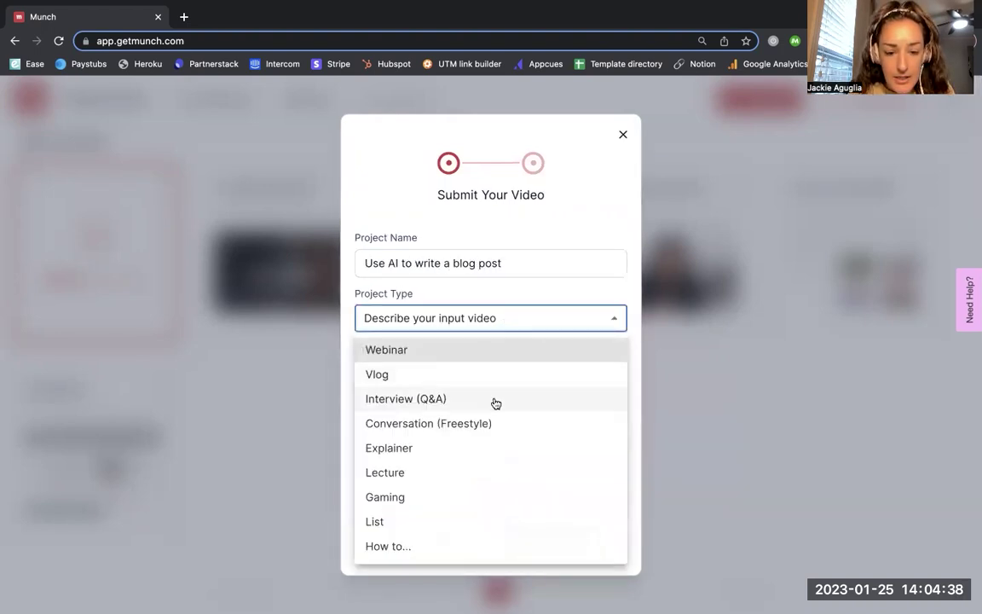
left_click(435, 554)
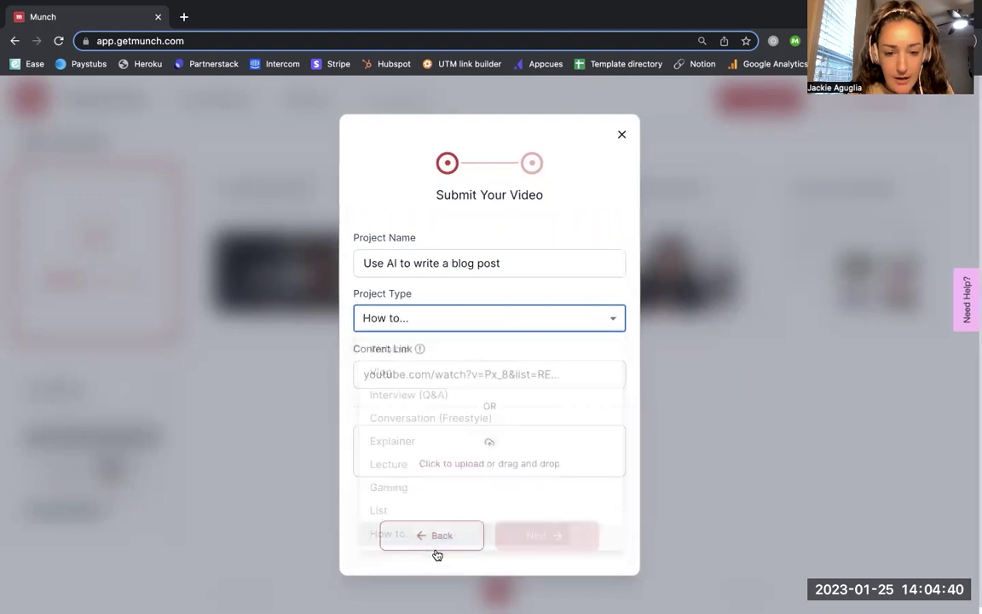
- Paste the source YouTube link and target Youtube Short as the platform
left_click(460, 373)
type("https://youtu.be/_GQsBNyI2d0")
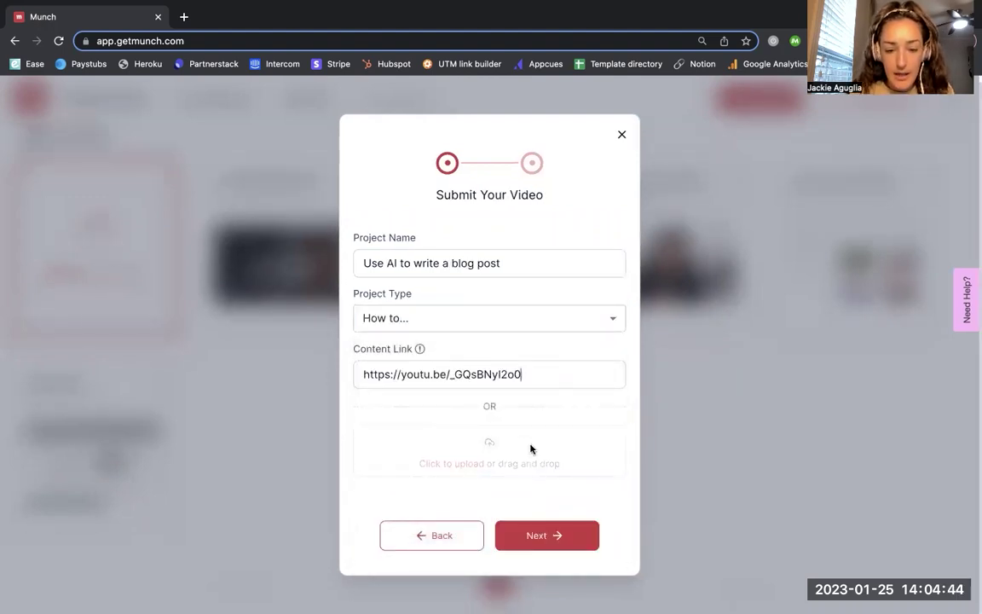
left_click(552, 537)
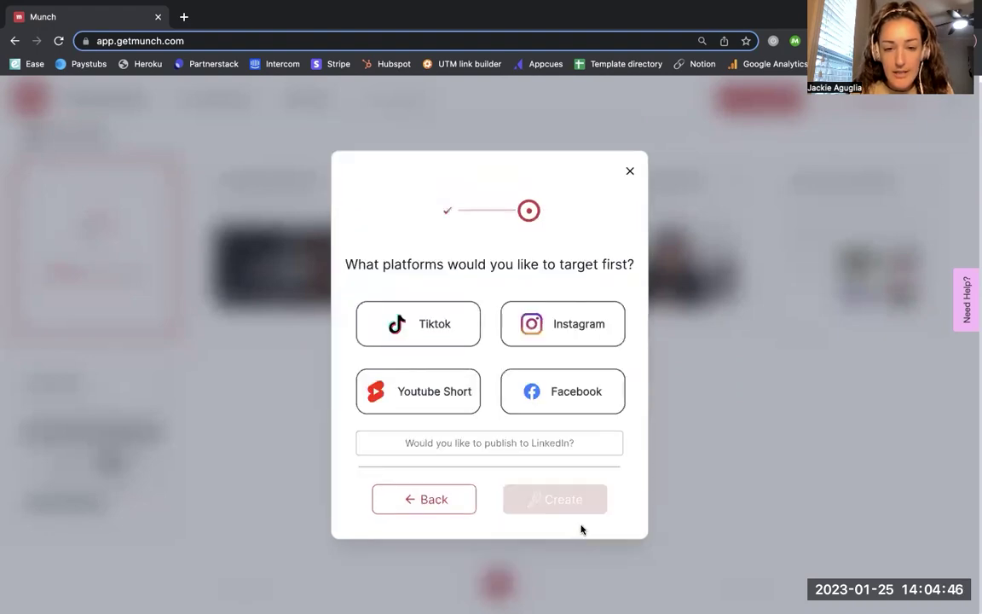
left_click(443, 399)
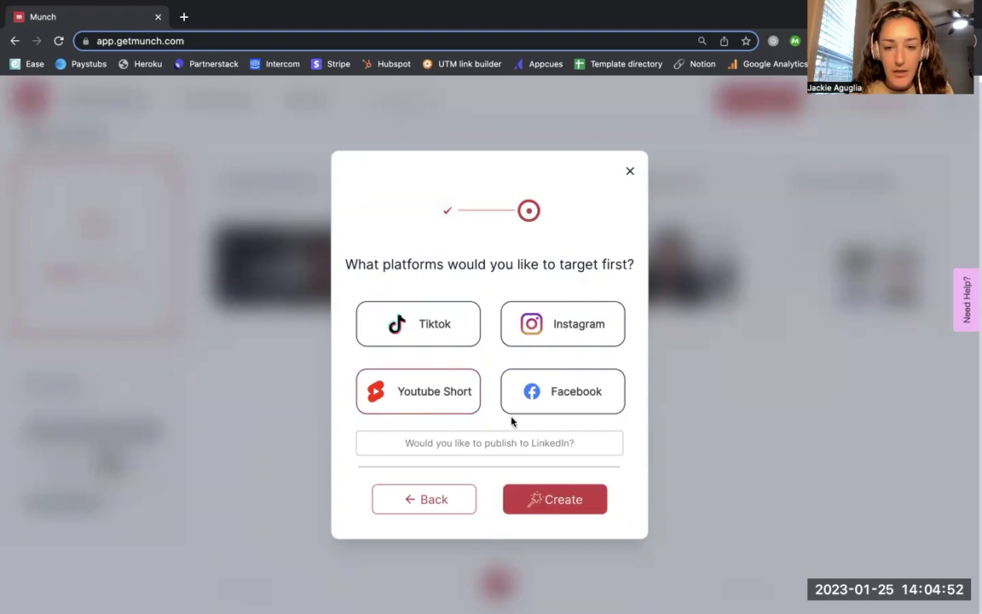
- Create the project, let analysing, clipping, cropping and finalizing complete, then zoom the page out
left_click(571, 502)
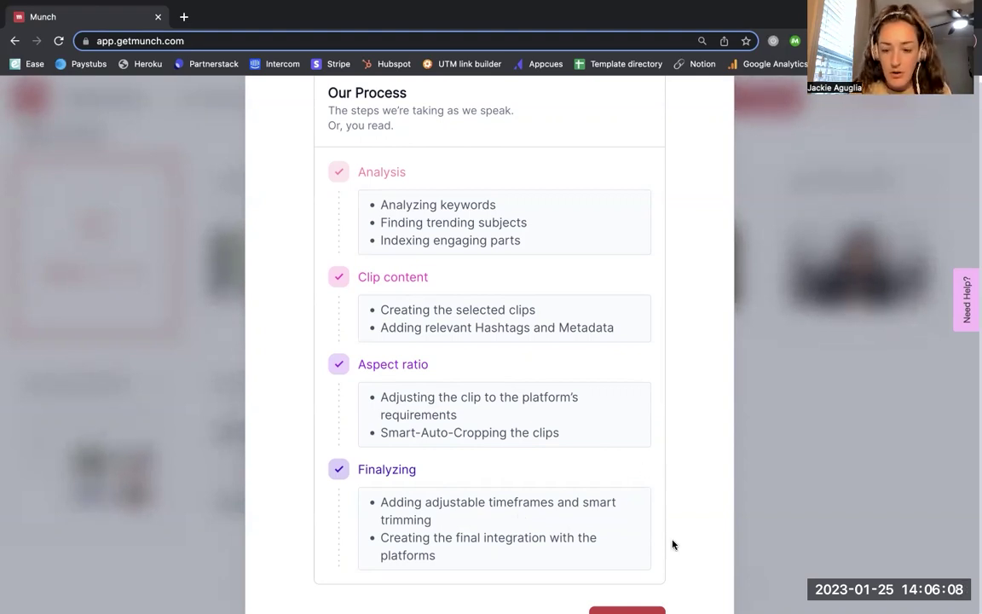
key("ctrl+minus")
key("ctrl+minus")
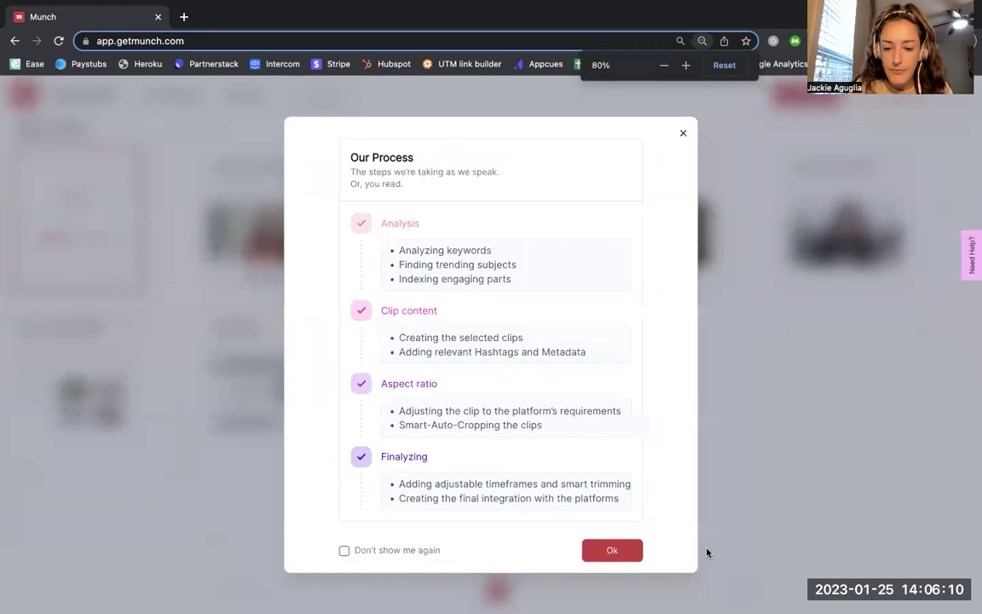
- Close the Our Process summary to reveal the 10 generated clips with coherence scores
left_click(625, 550)
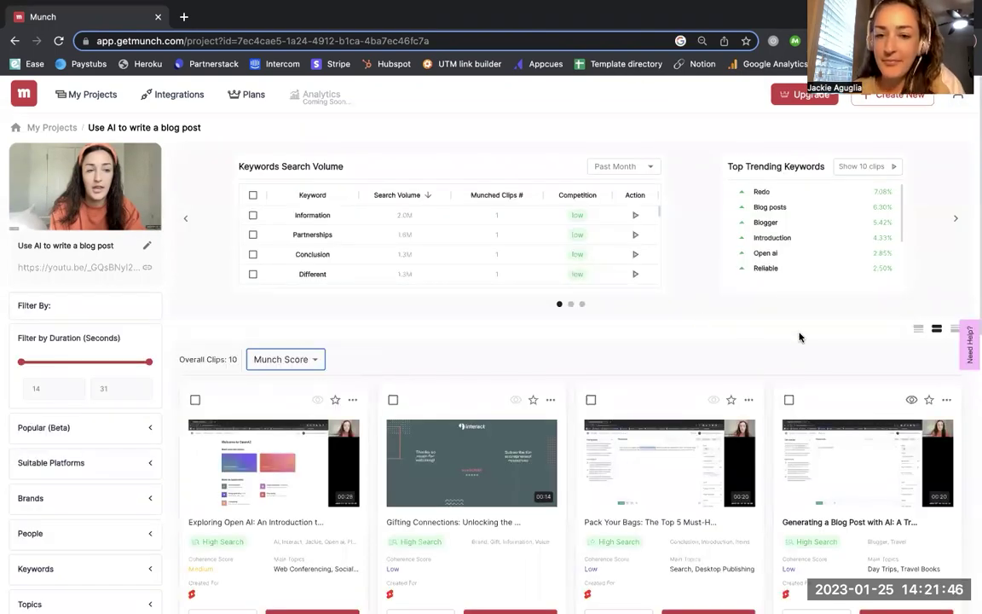
scroll(520, 350, "down", 1)
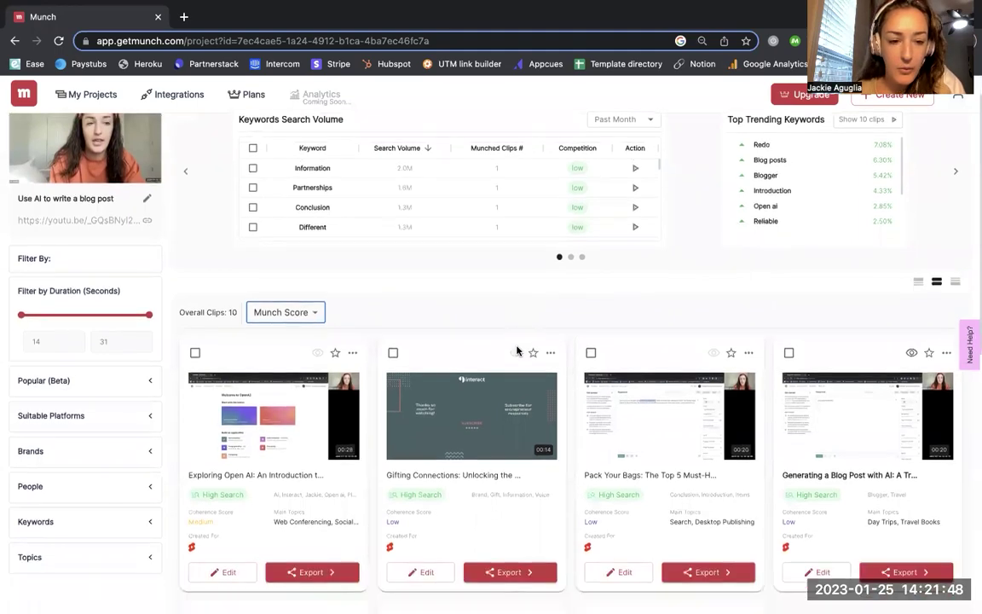
scroll(514, 348, "down", 3)
scroll(401, 327, "down", 1)
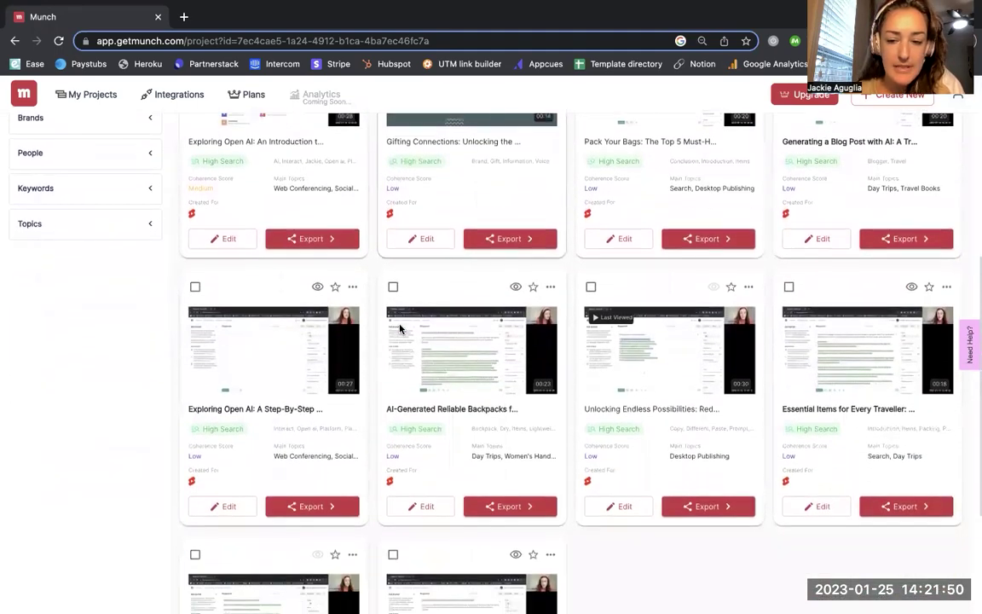
scroll(401, 327, "down", 3)
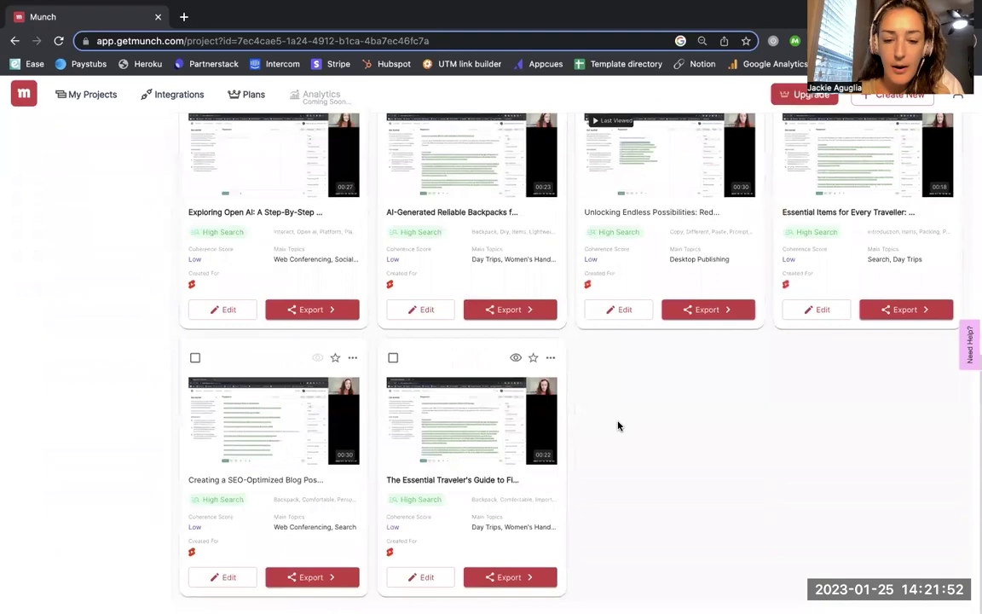
scroll(617, 424, "up", 10)
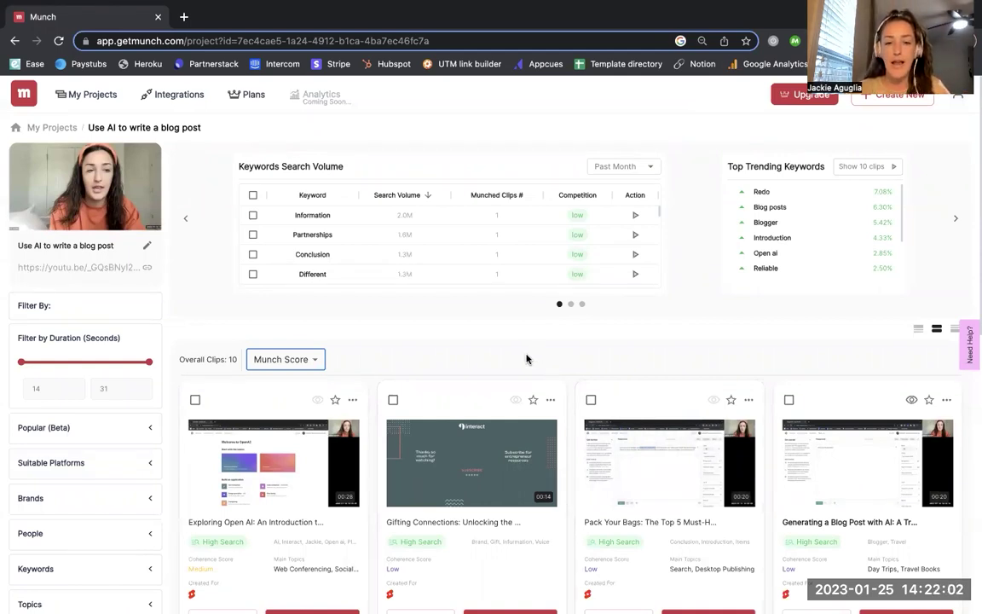
scroll(526, 359, "down", 8)
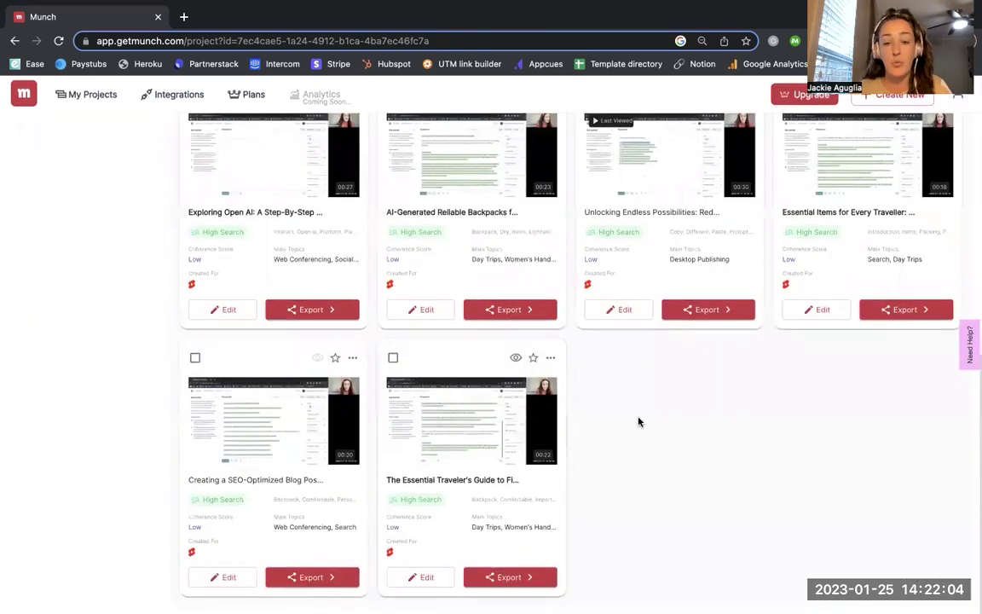
scroll(641, 423, "up", 8)
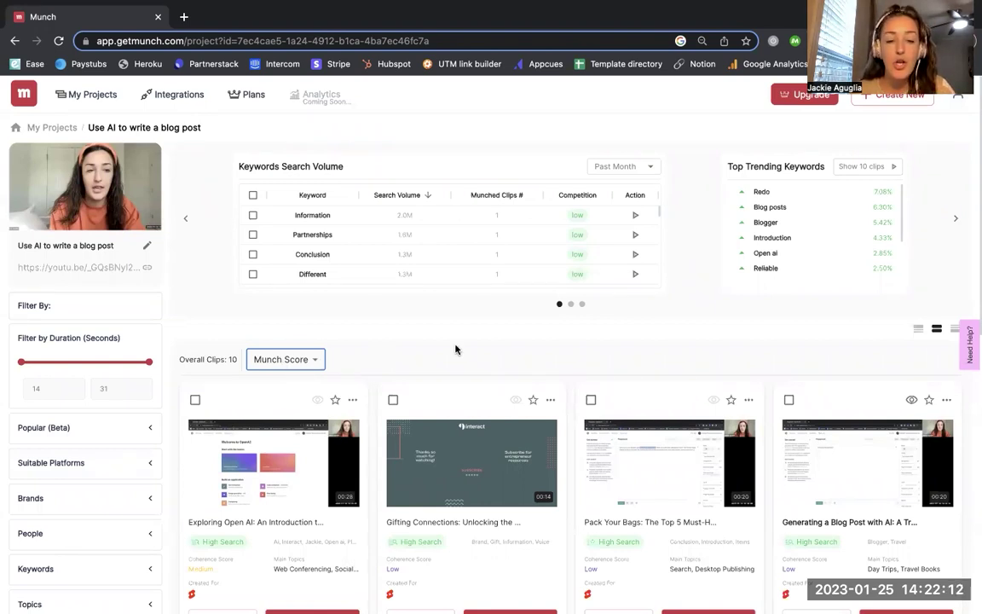
scroll(456, 346, "down", 1)
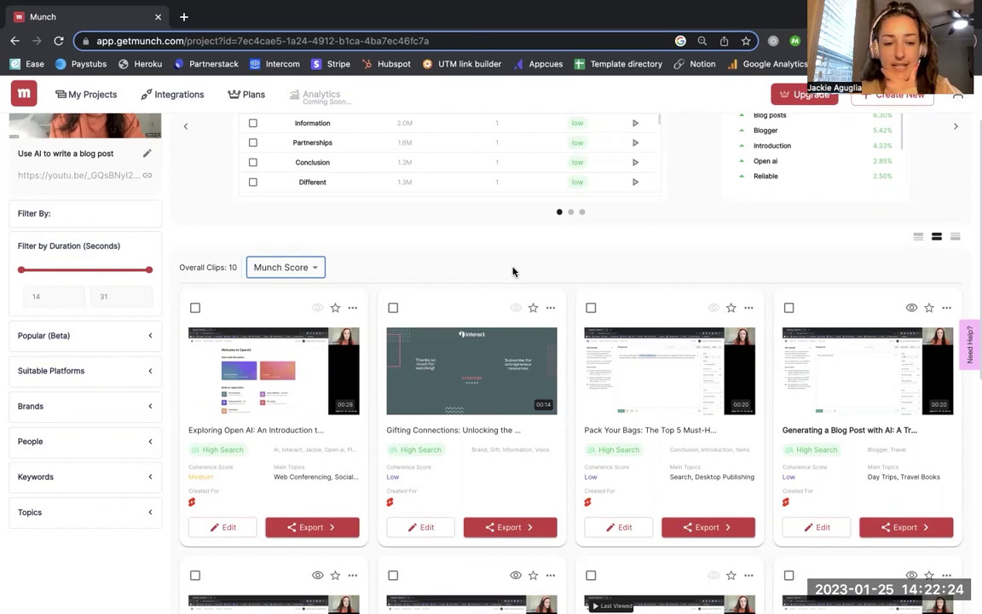
scroll(512, 271, "down", 6)
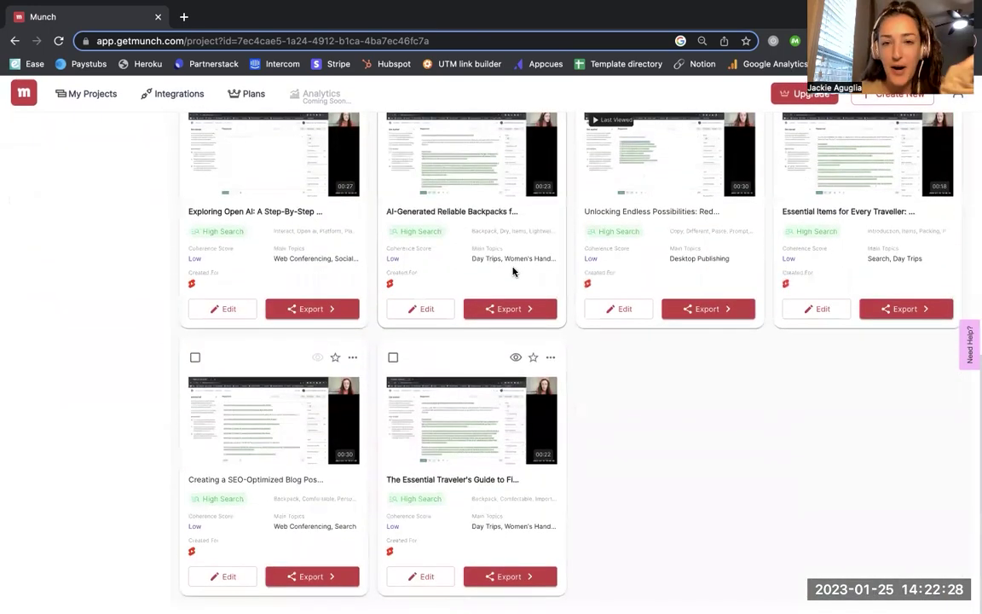
scroll(512, 271, "up", 6)
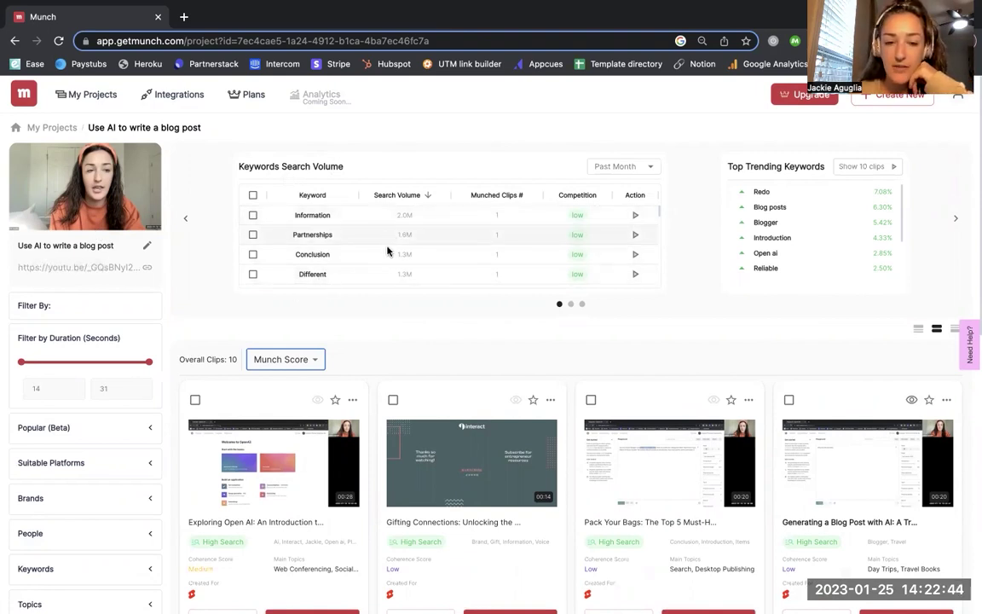
scroll(393, 271, "down", 1)
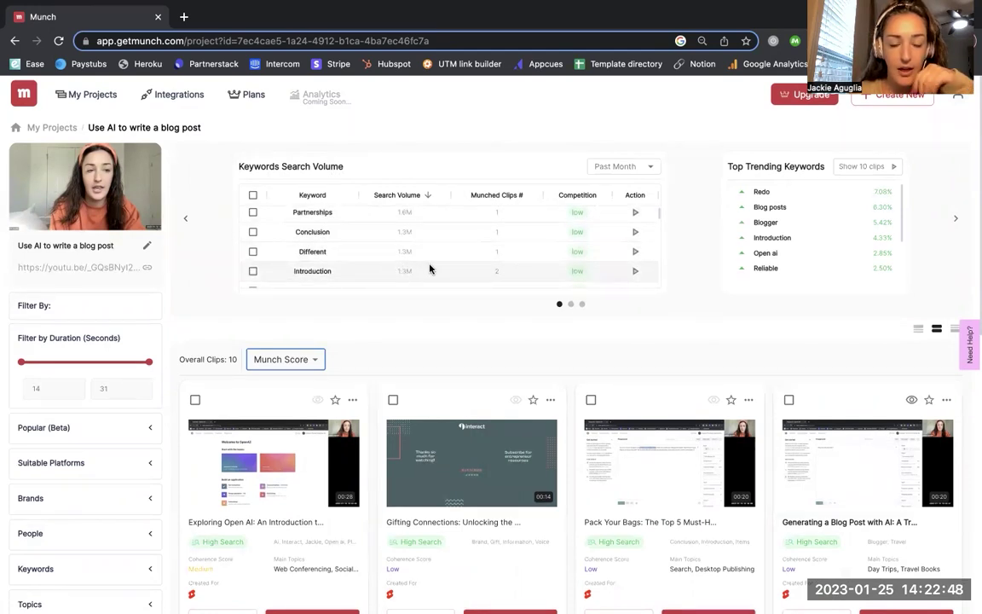
scroll(422, 220, "up", 1)
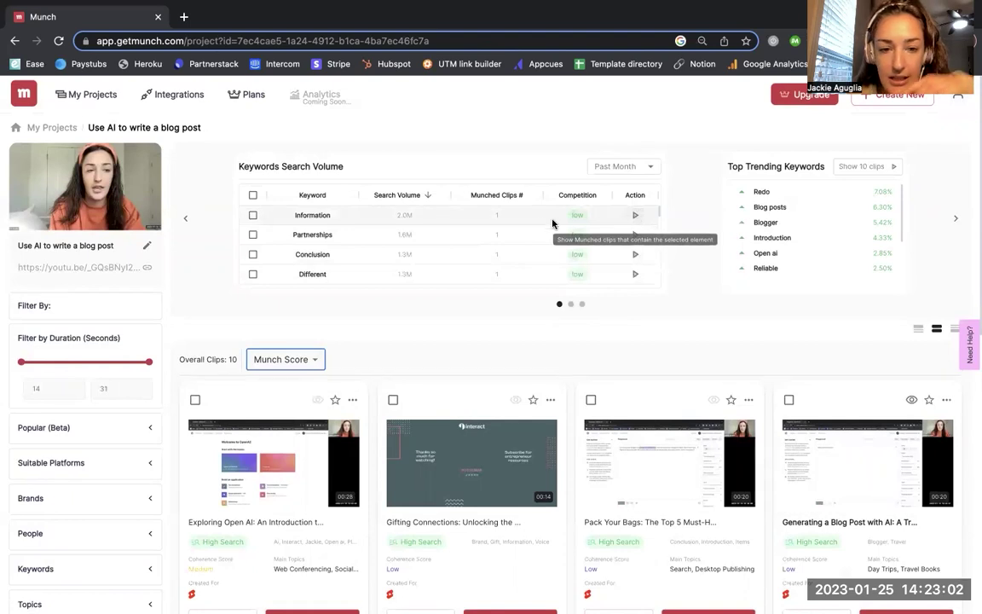
scroll(413, 210, "down", 1)
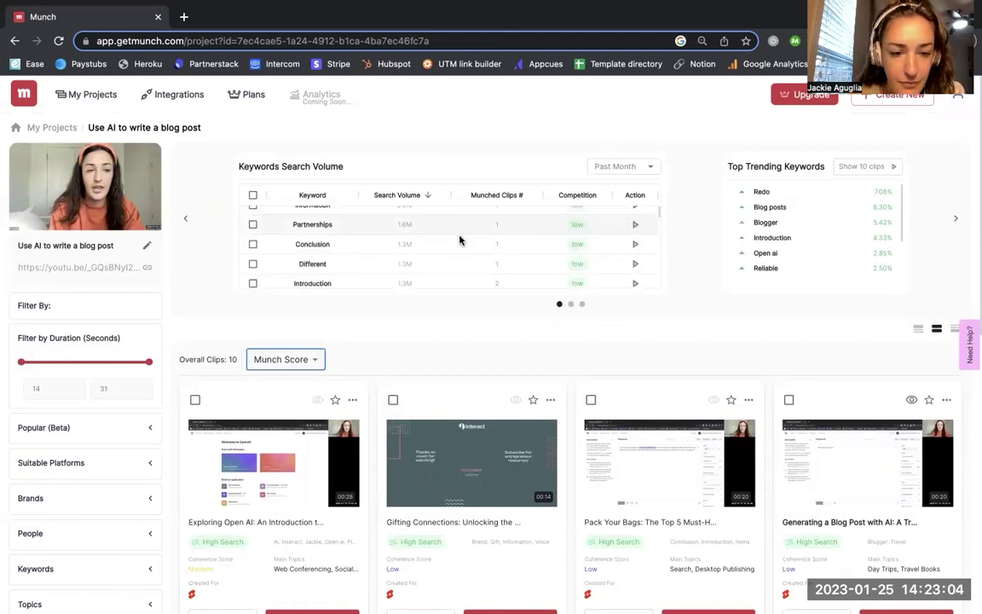
scroll(412, 210, "up", 1)
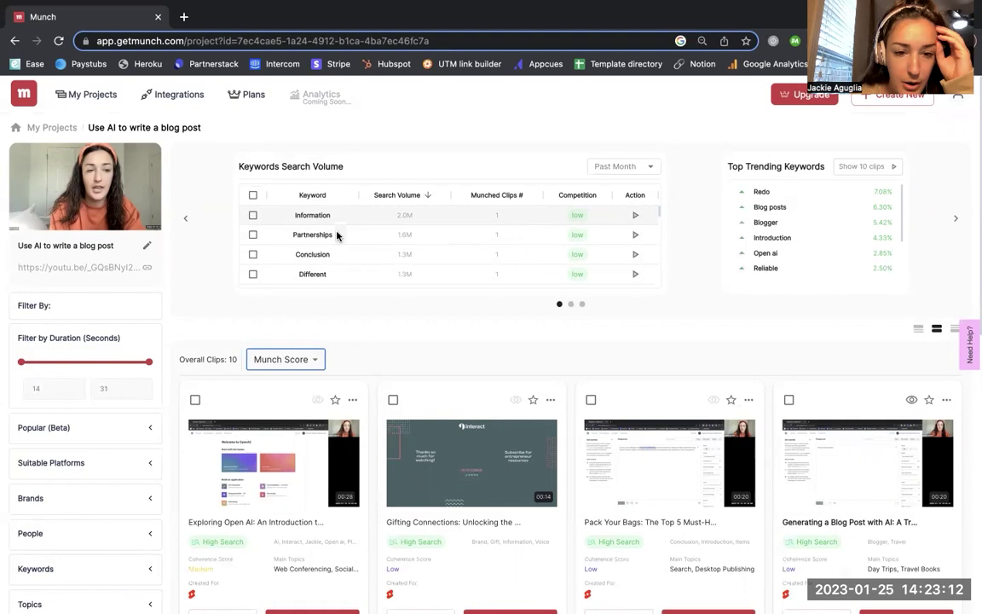
scroll(336, 254, "down", 2)
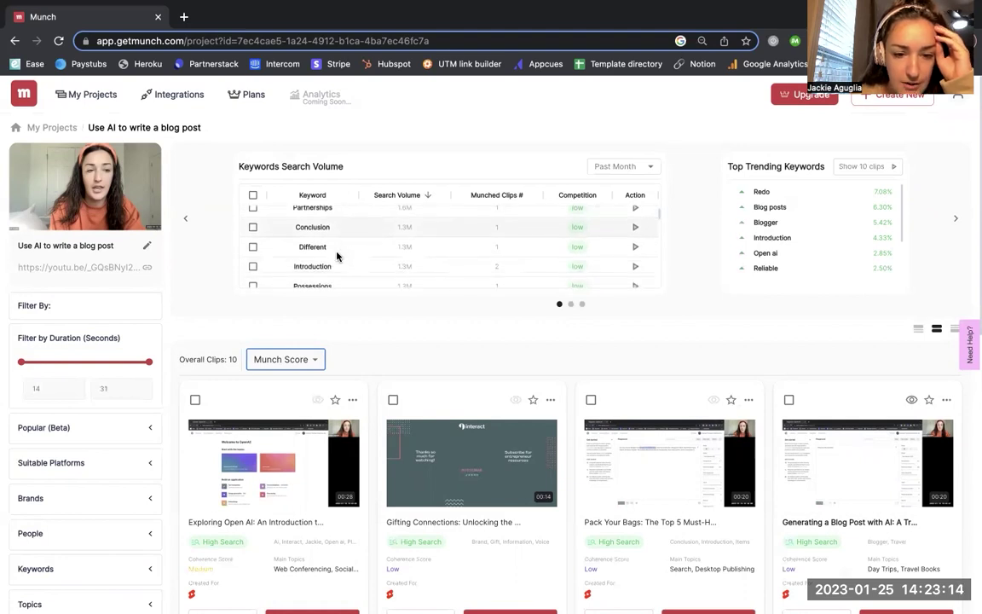
scroll(337, 255, "down", 1)
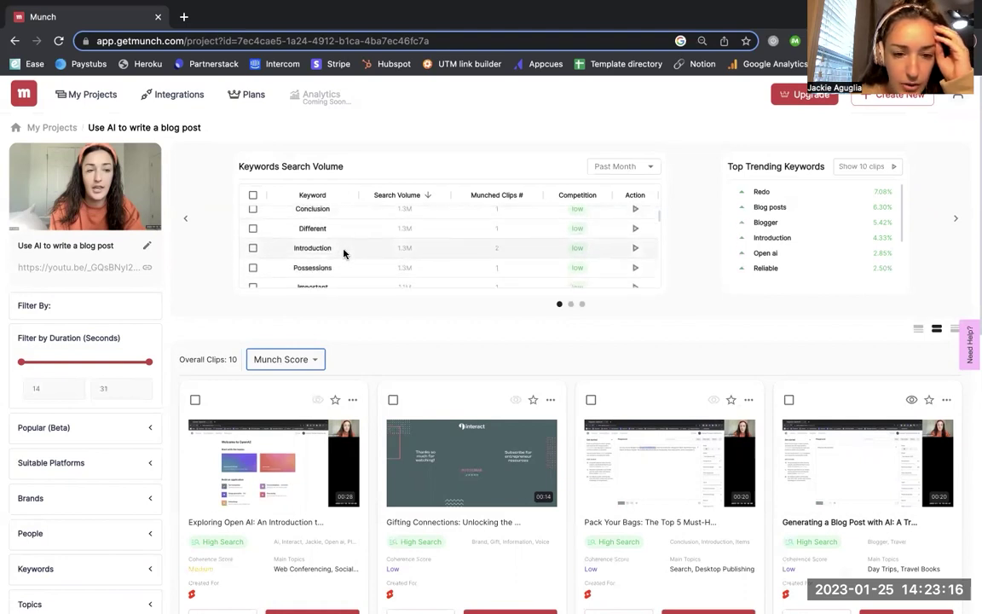
scroll(343, 253, "down", 2)
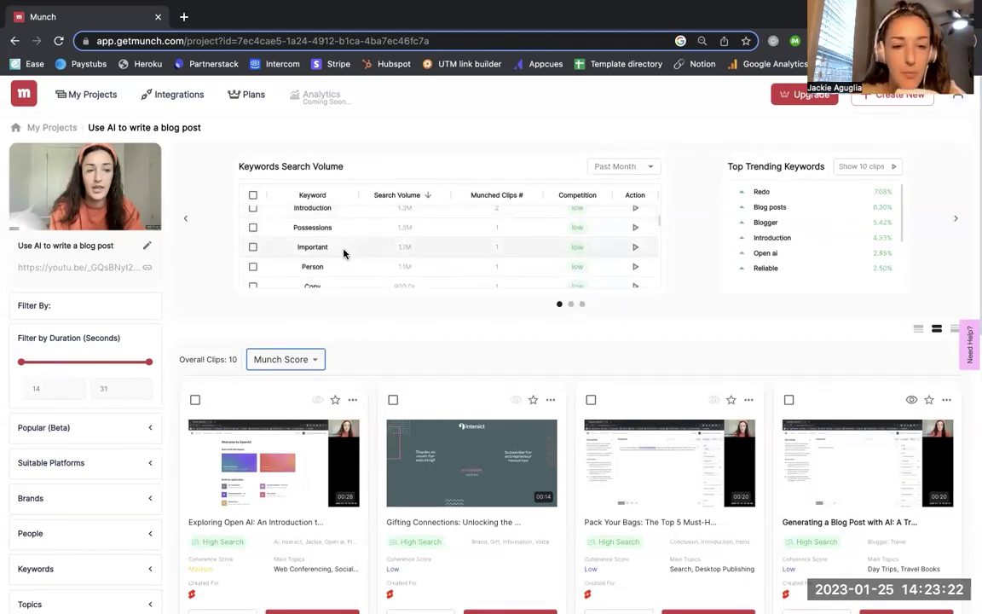
scroll(344, 253, "down", 5)
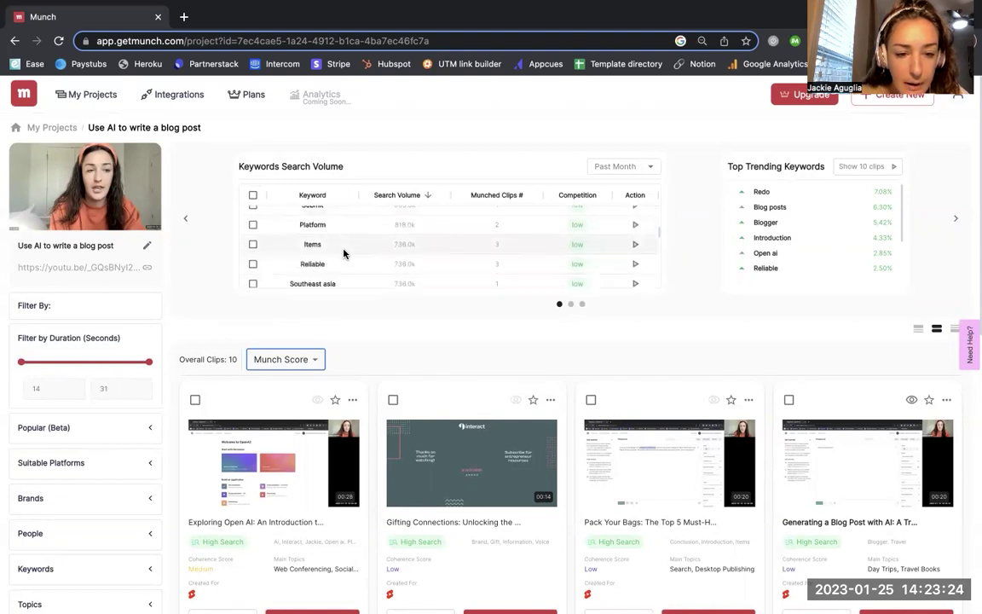
scroll(343, 253, "down", 3)
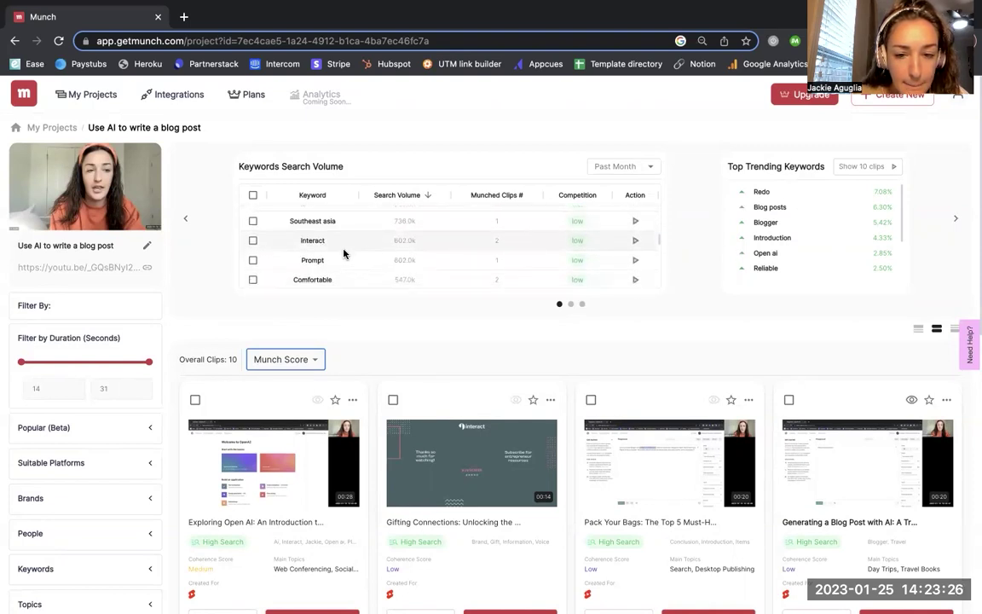
scroll(343, 253, "down", 3)
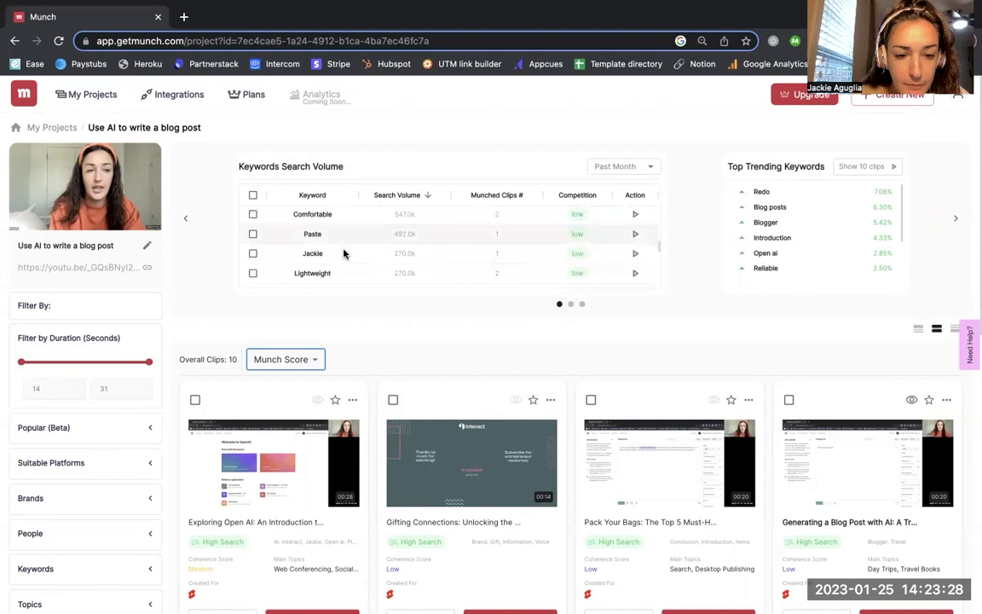
scroll(343, 253, "down", 1)
scroll(343, 253, "up", 5)
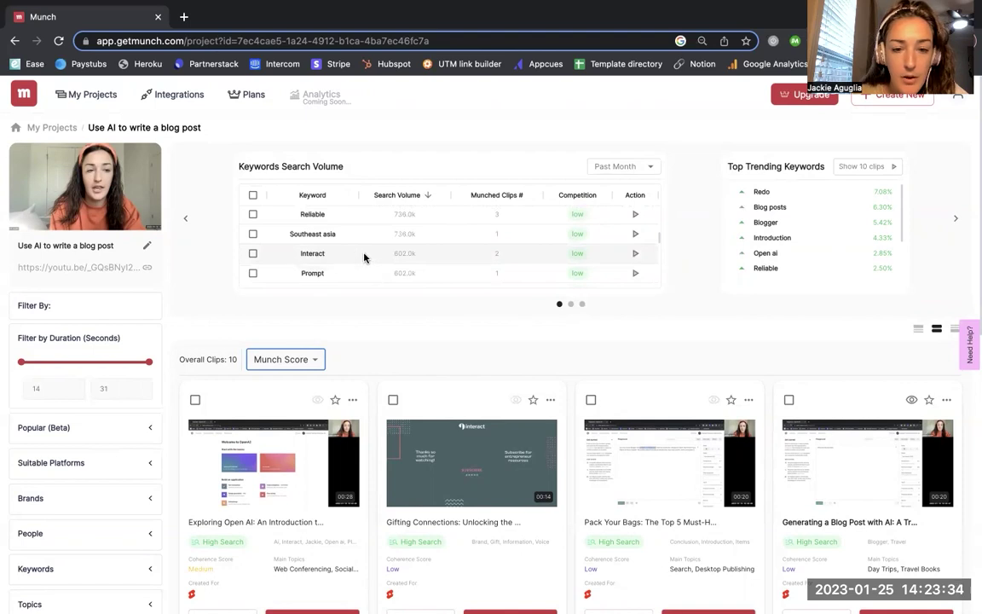
- Filter the clip list by the keyword Interact, leaving the two 'Exploring Open AI' clips
left_click(634, 253)
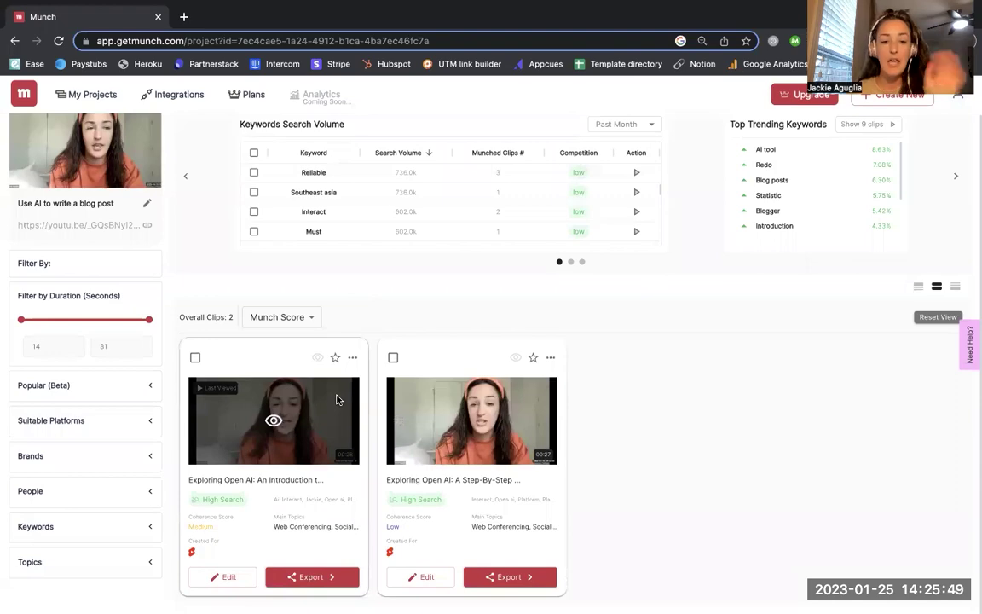
- Preview the first Interact clip to see its YouTube Short caption and hashtags
left_click(274, 421)
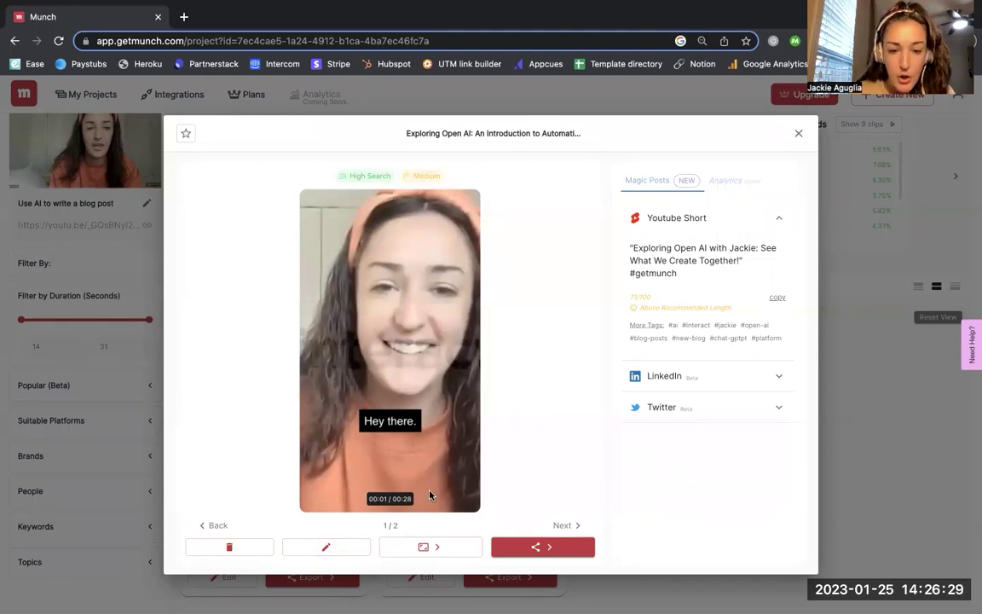
- Open the Exploring Open AI clip in the editor, fine-tune its end trim to 00:27.98, and play it
left_click(329, 551)
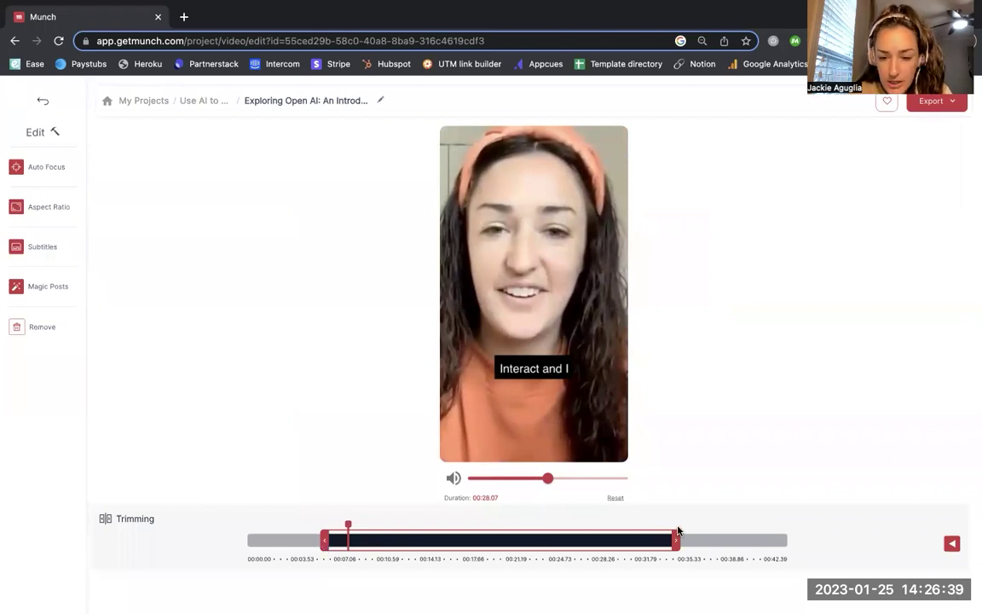
left_click_drag(674, 541, 658, 535)
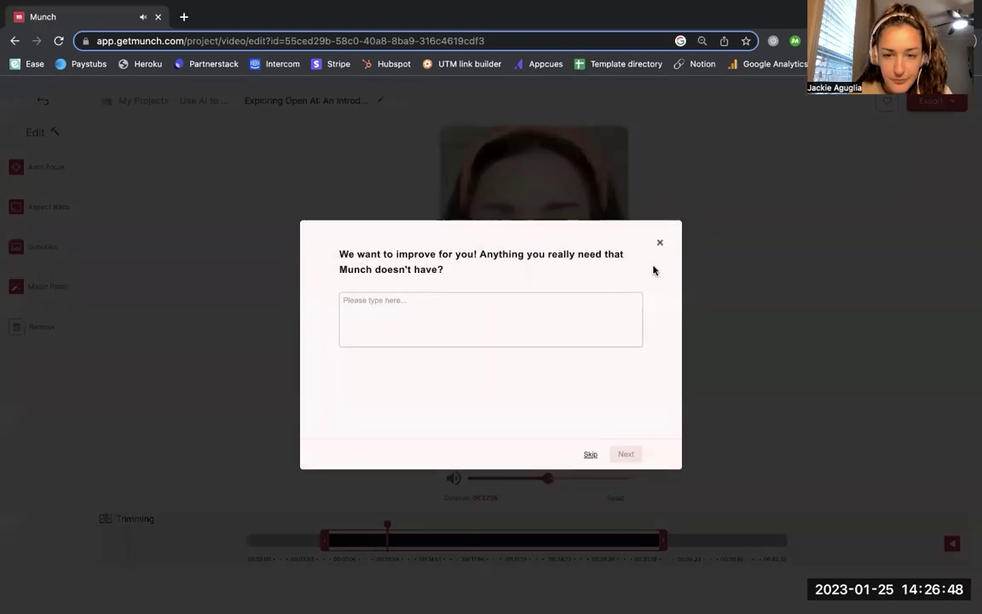
left_click(660, 242)
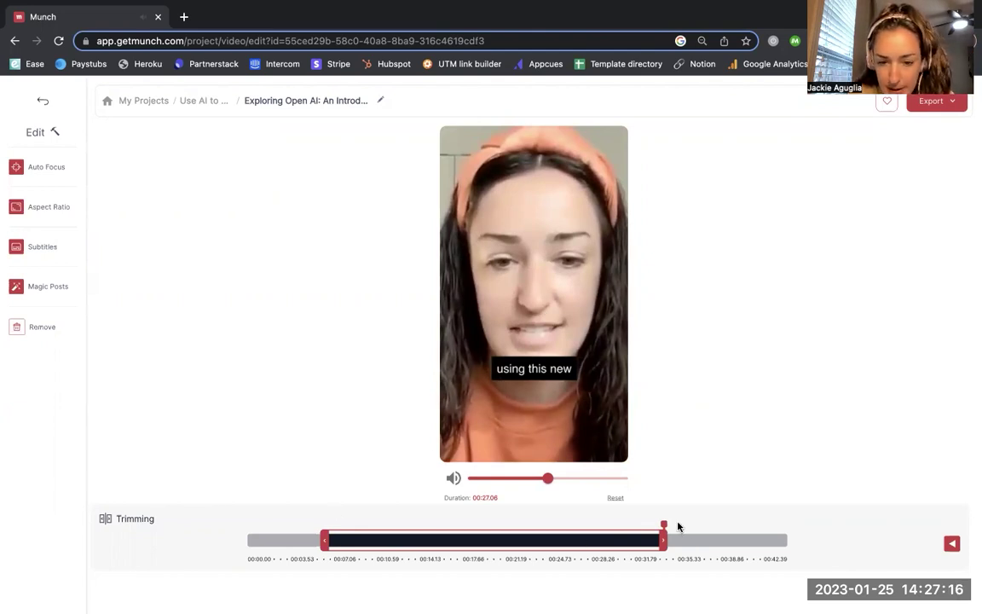
left_click_drag(664, 542, 676, 543)
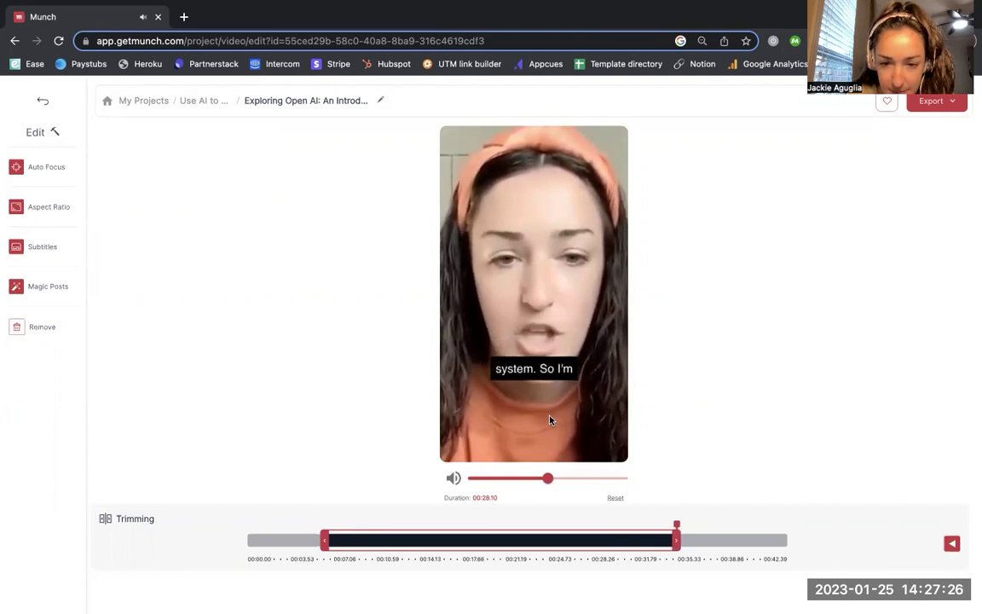
left_click_drag(677, 541, 675, 538)
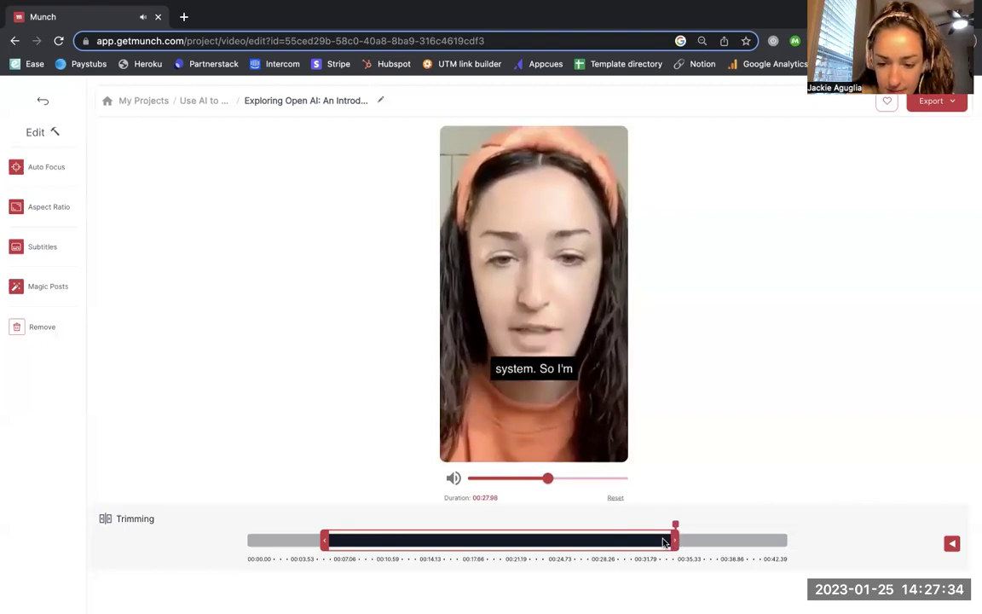
left_click_drag(675, 530, 653, 530)
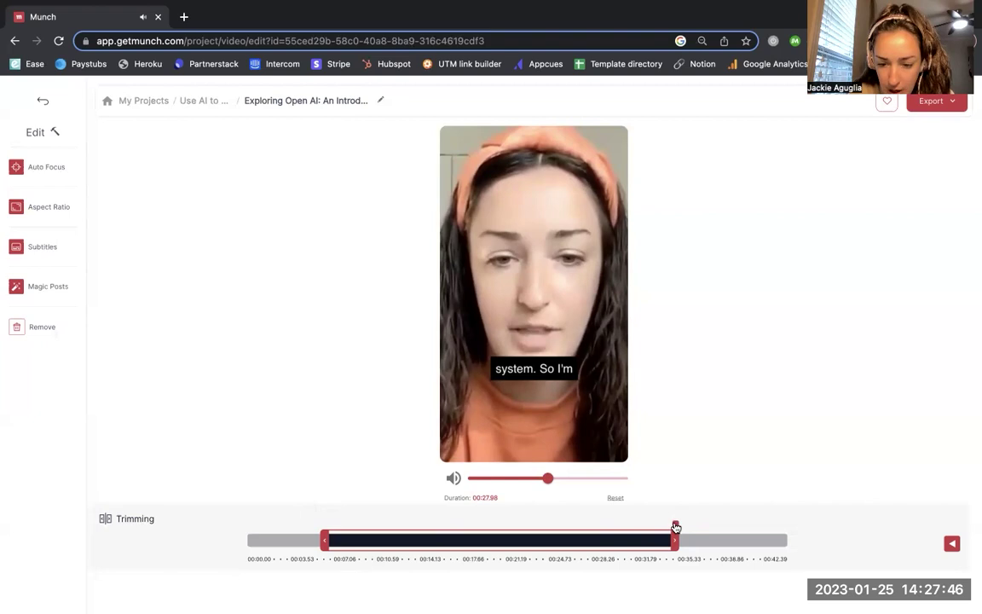
left_click_drag(675, 528, 323, 508)
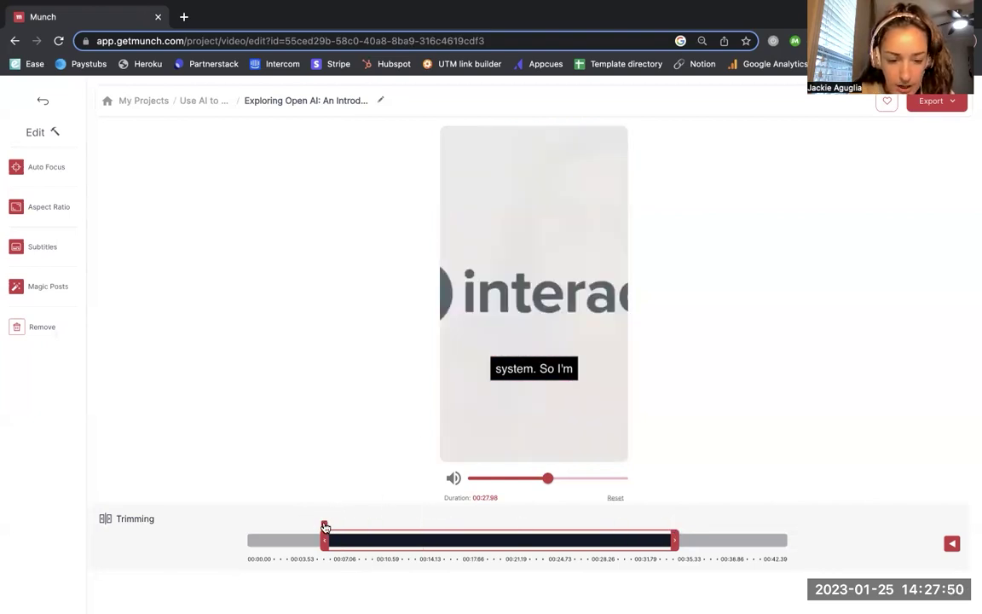
left_click(543, 291)
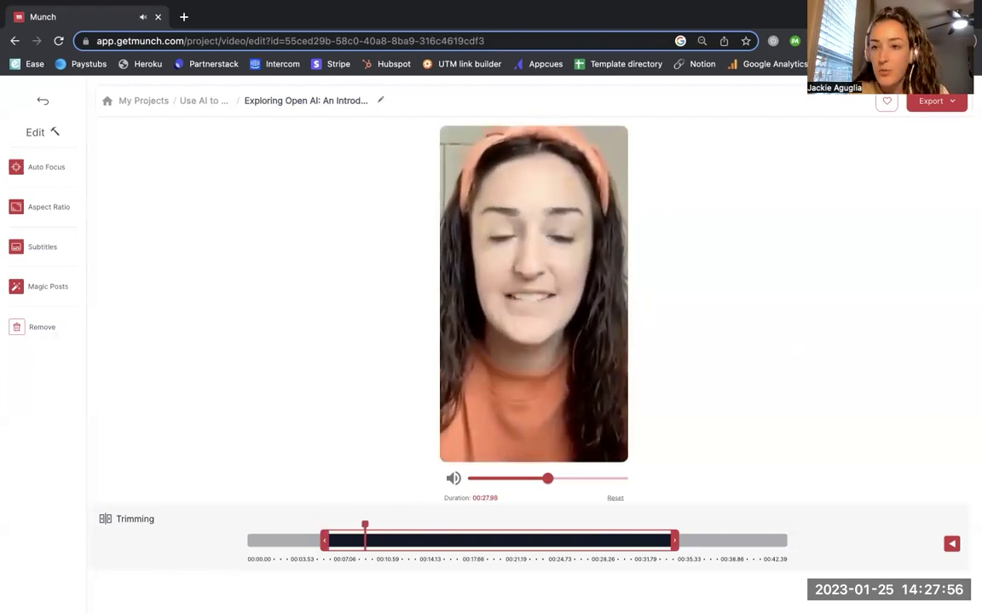
- Compare Auto Focus framings, keep the full-face close-up, and bring up the 9:16 Portrait aspect ratio options
left_click(944, 105)
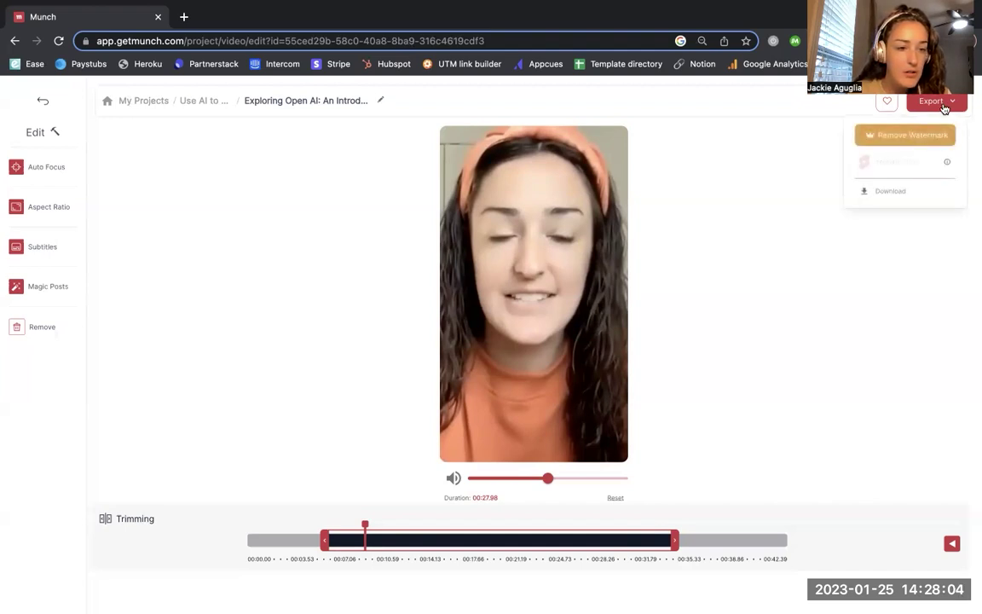
left_click(49, 174)
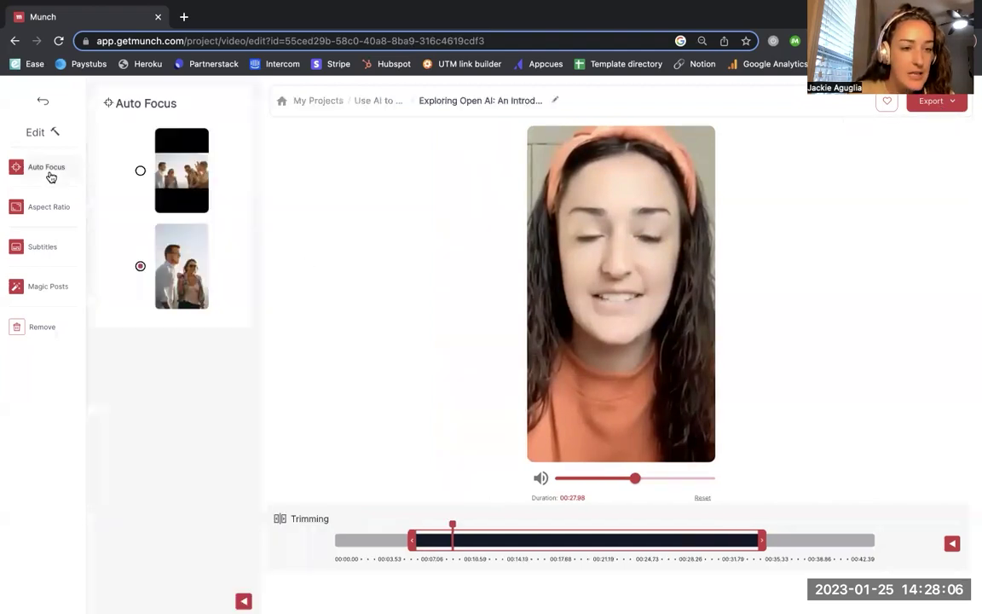
left_click(167, 179)
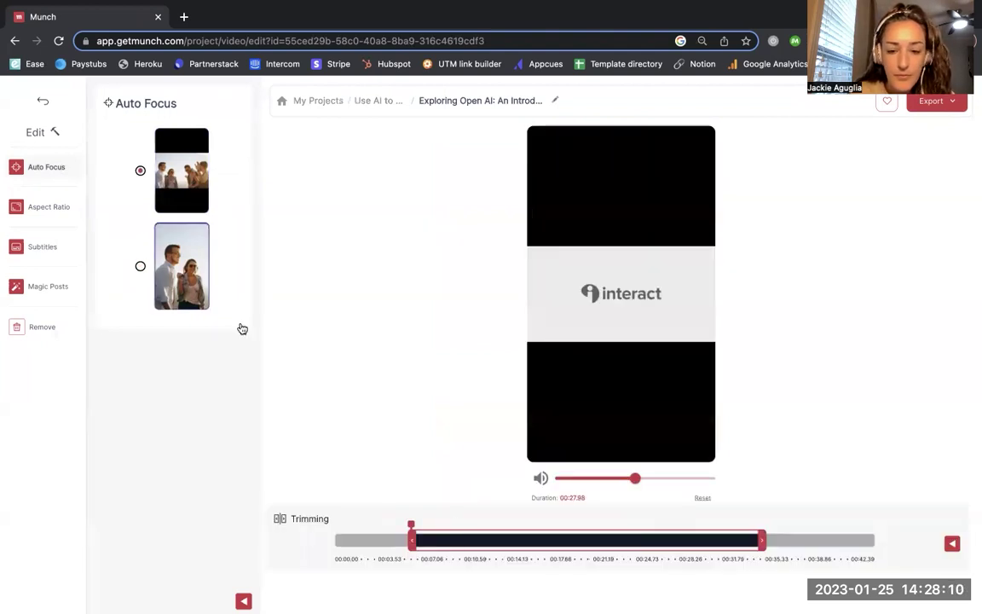
left_click(611, 370)
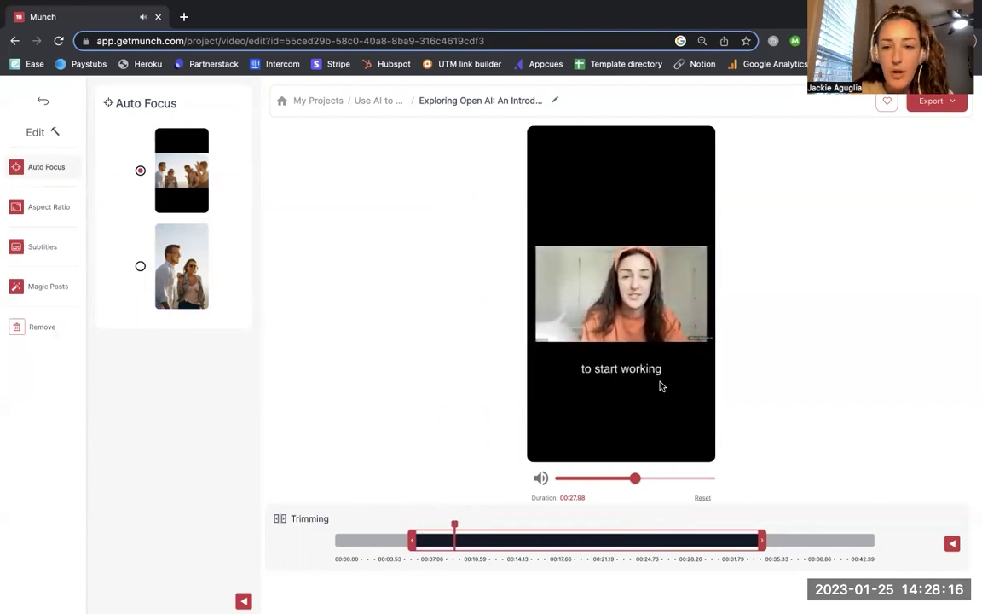
left_click(168, 251)
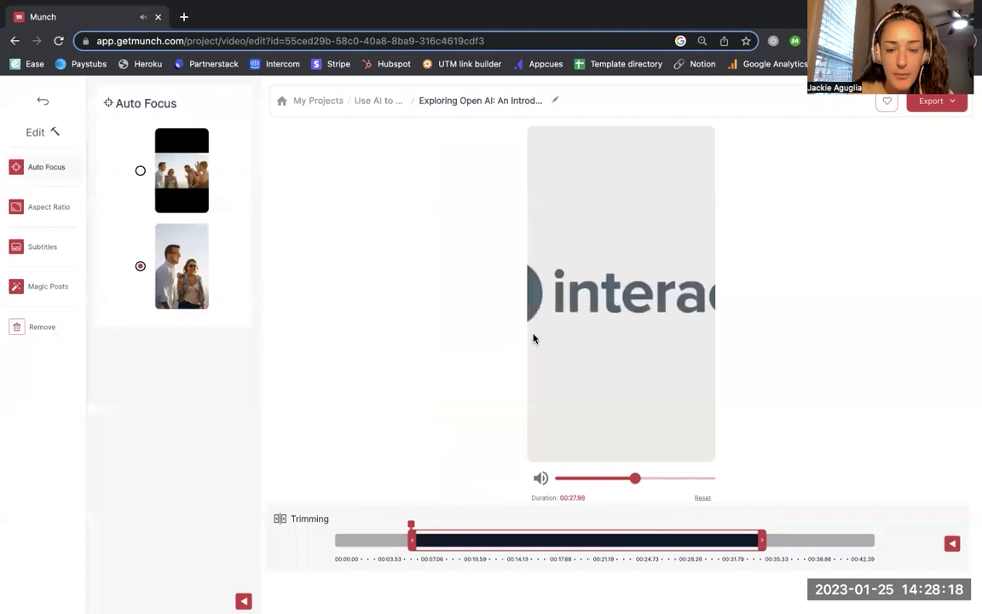
left_click(637, 370)
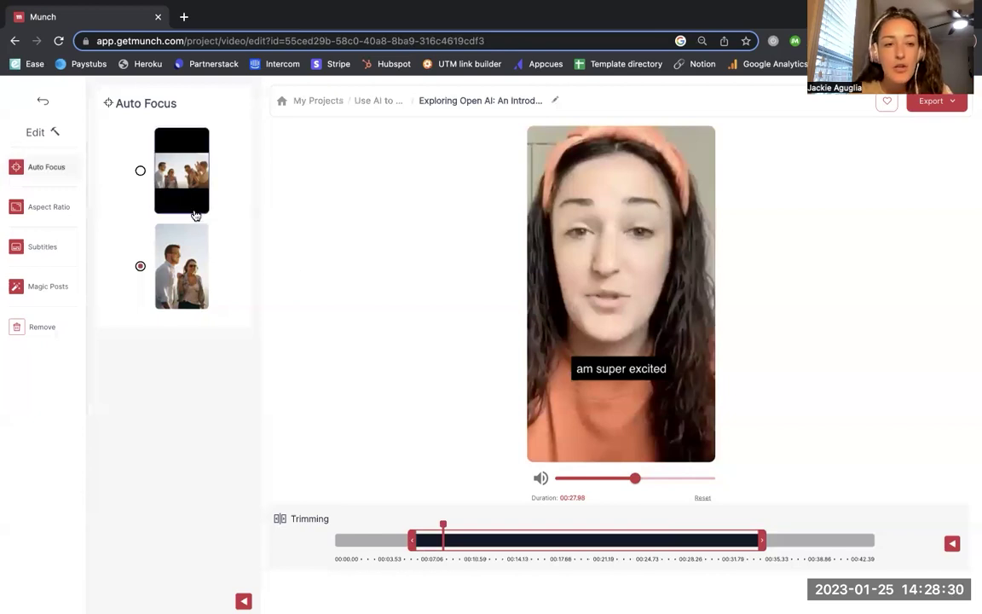
left_click(171, 198)
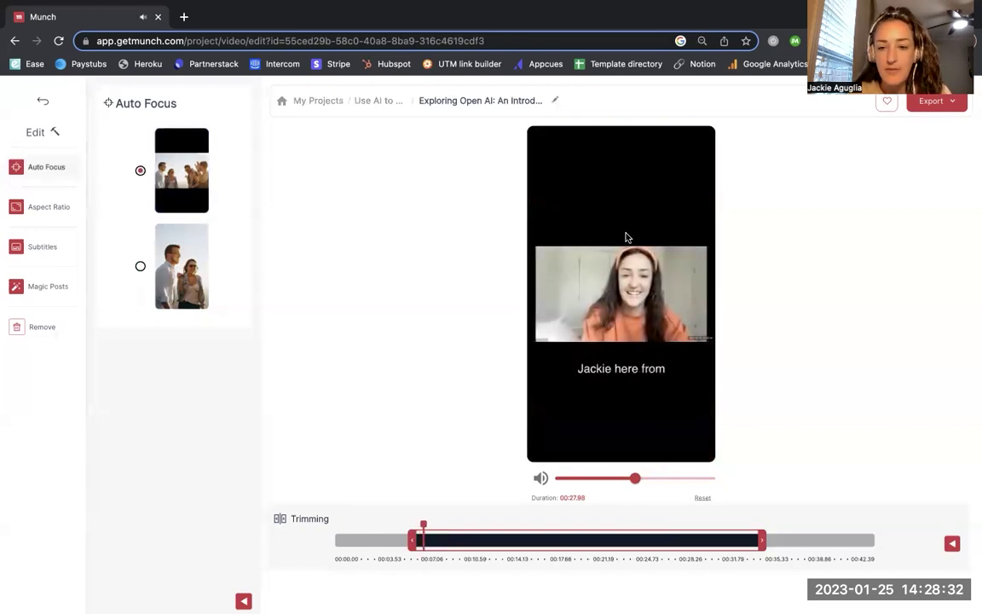
left_click(167, 236)
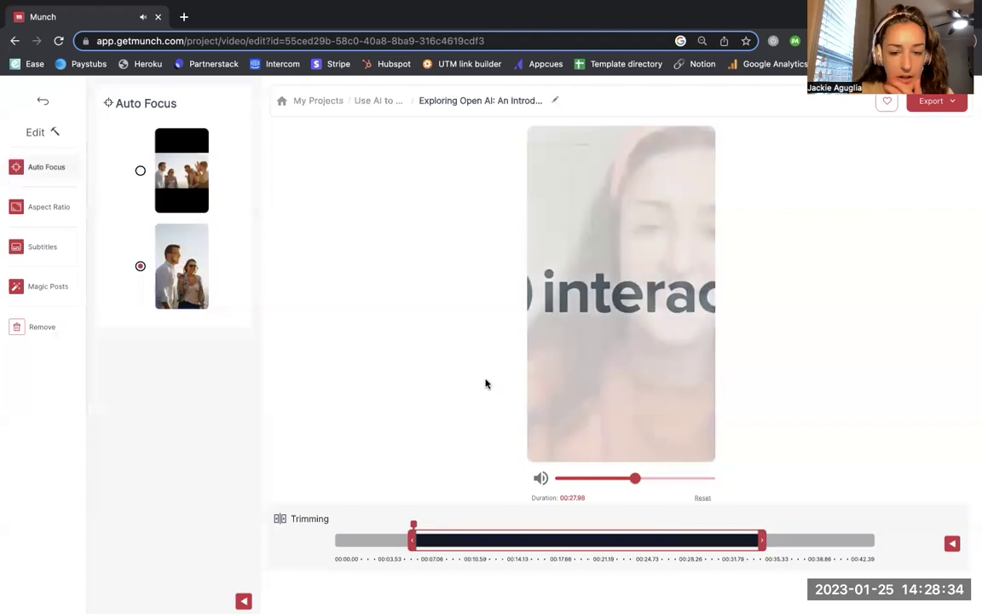
left_click(36, 213)
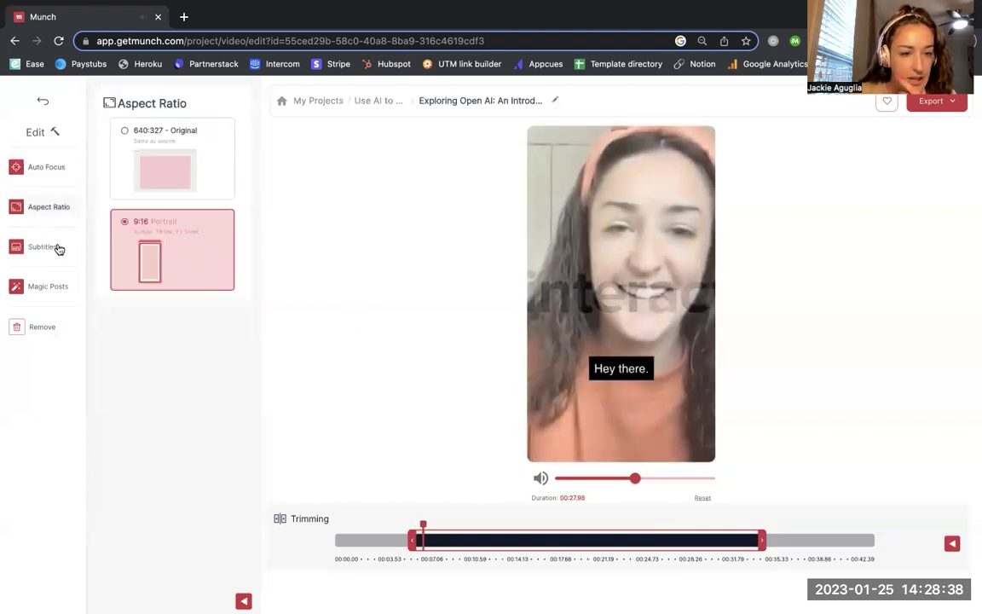
- Delete the words 'I'm' and 'So' from the 'system. So I'm' subtitle so it reads 'system.'
left_click(59, 253)
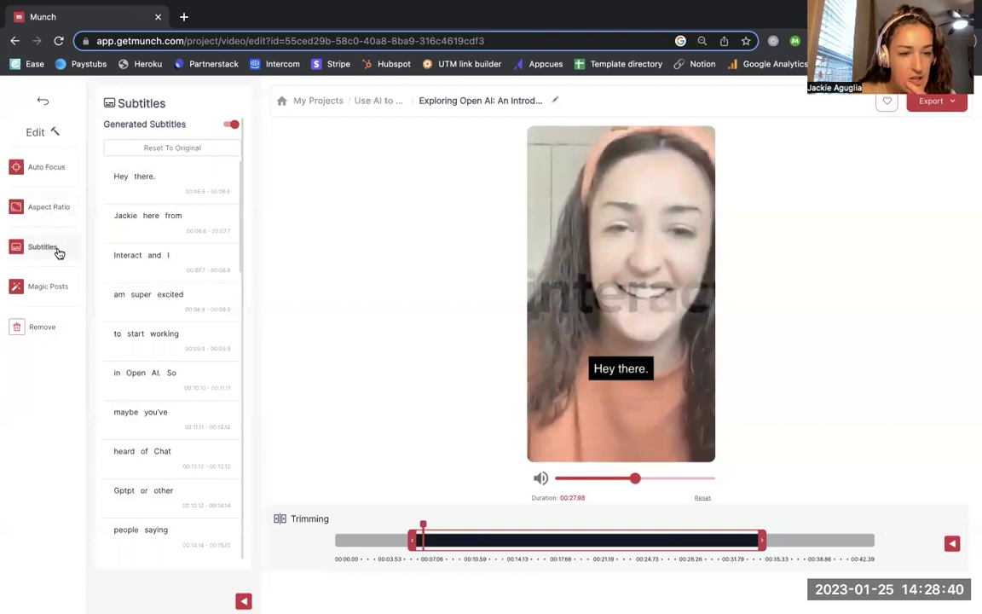
scroll(154, 412, "down", 10)
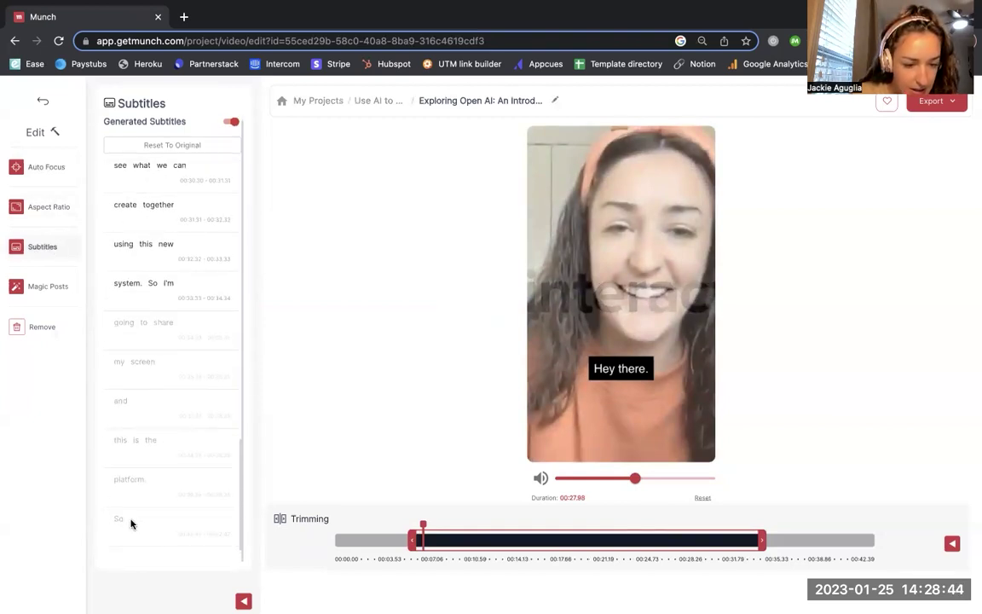
left_click(153, 283)
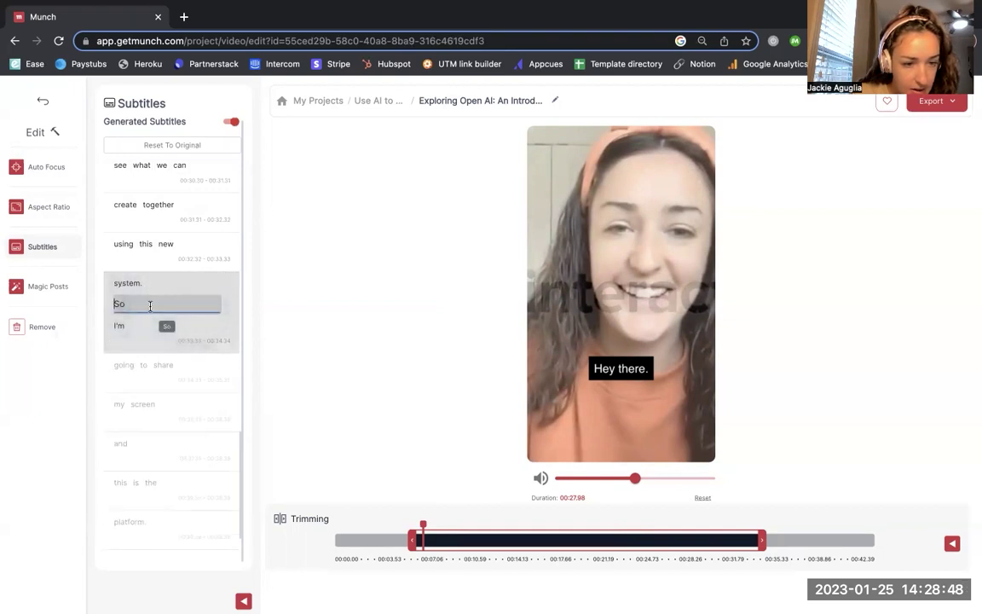
key("Return")
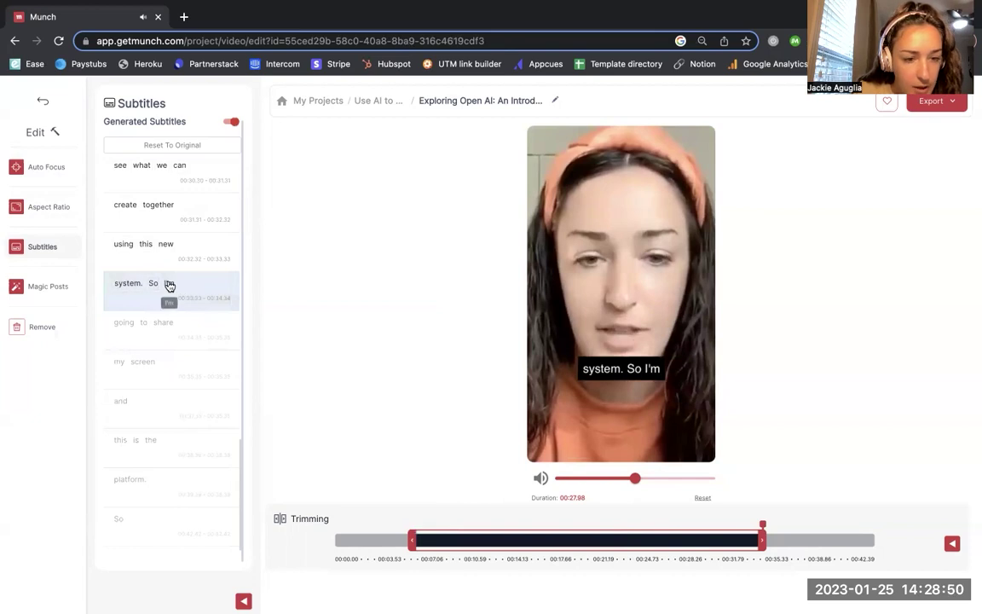
left_click(169, 284)
key("BackSpace")
key("BackSpace")
key("BackSpace")
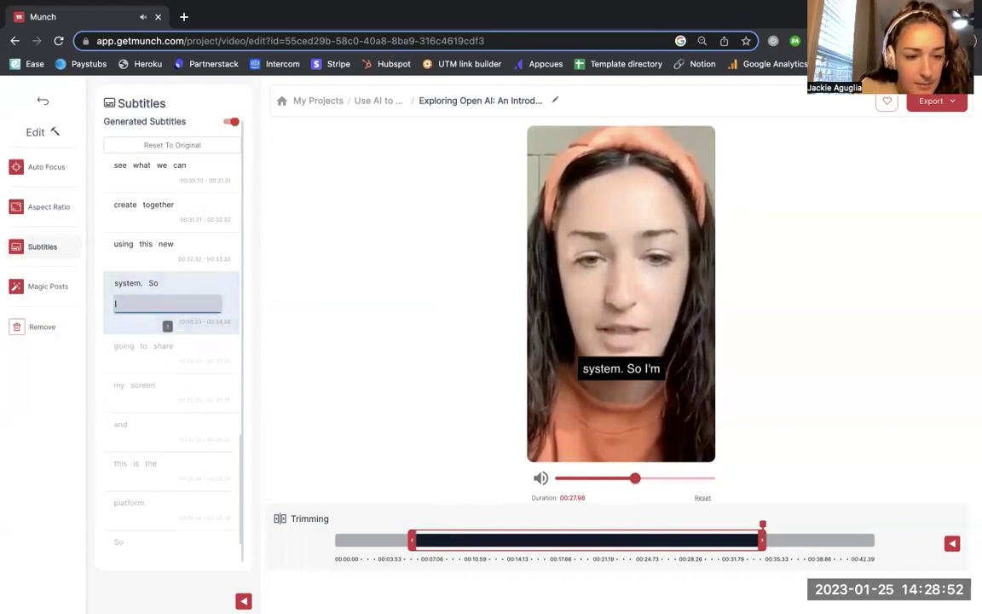
key("Return")
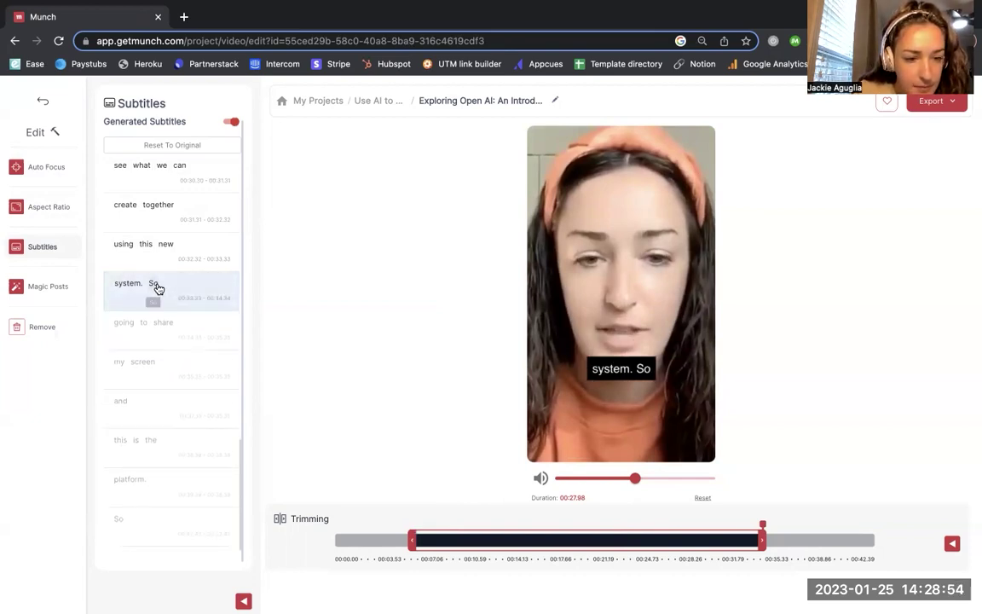
left_click(157, 288)
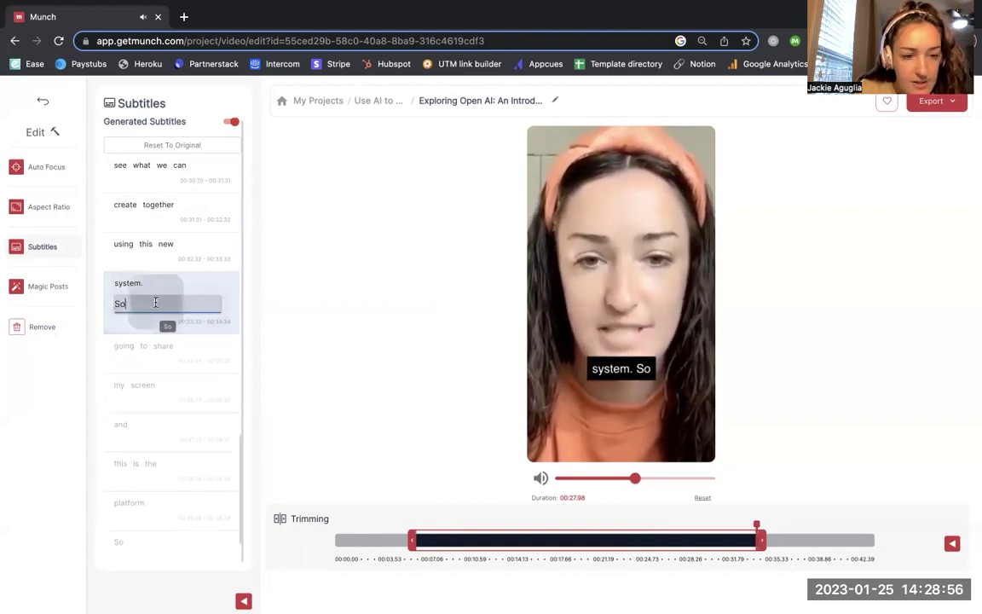
key("BackSpace")
key("BackSpace")
key("Return")
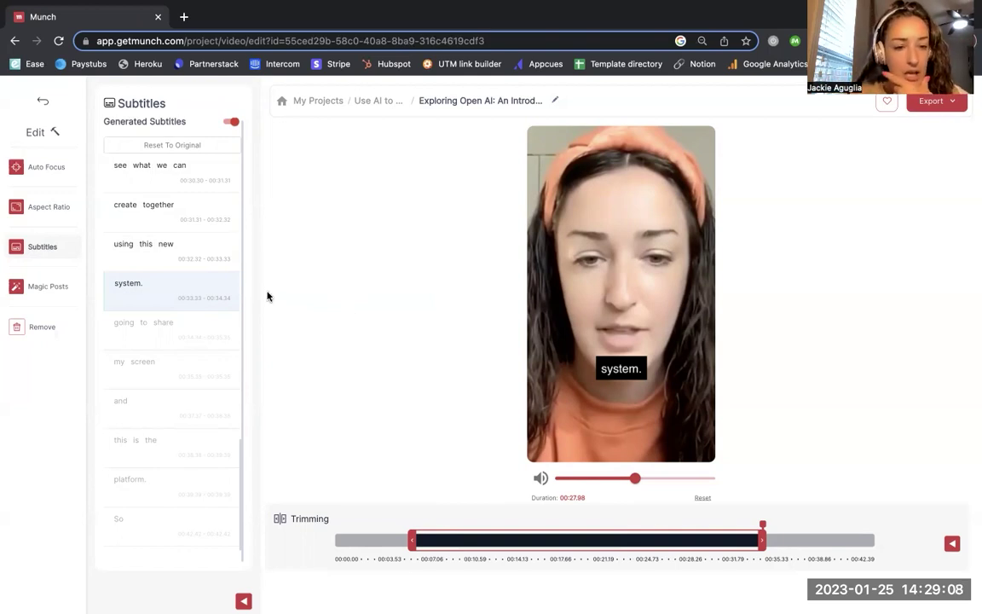
- Shorten the misspelled subtitle word 'Gptpt', leaving 'Gp' in the 'Gp or other' line
scroll(162, 289, "up", 3)
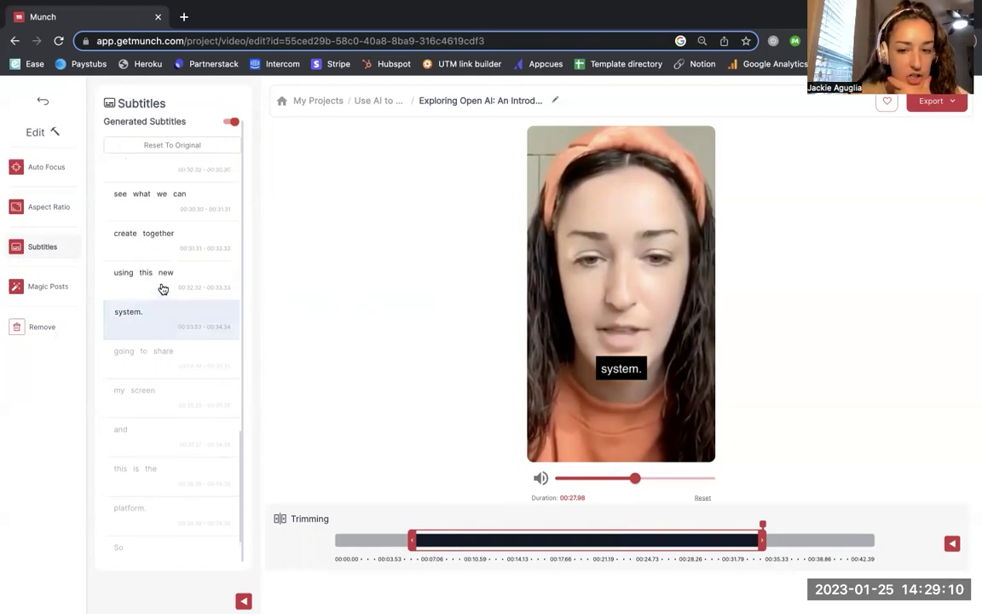
scroll(153, 311, "up", 10)
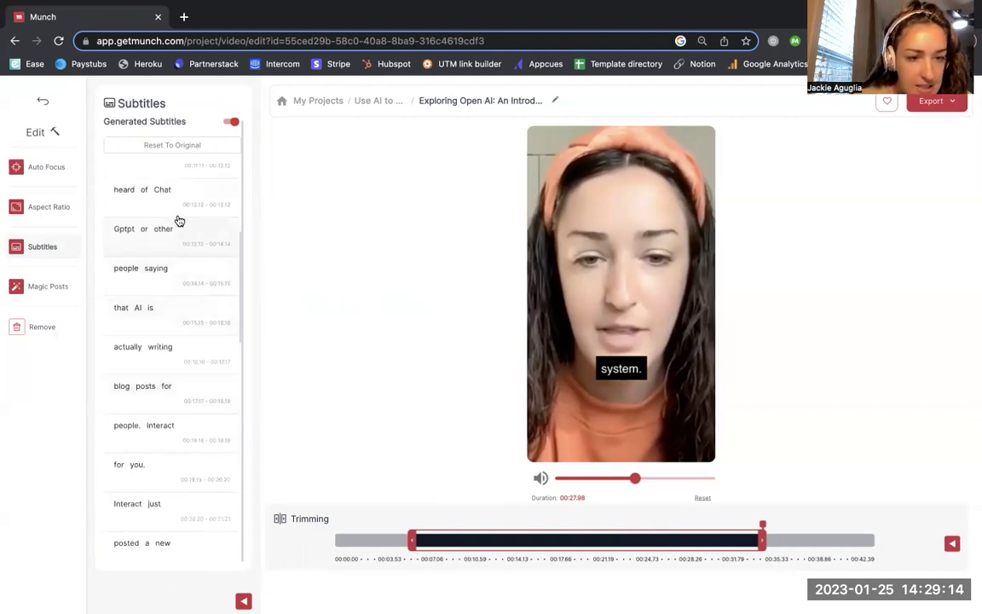
left_click(126, 230)
left_click(134, 231)
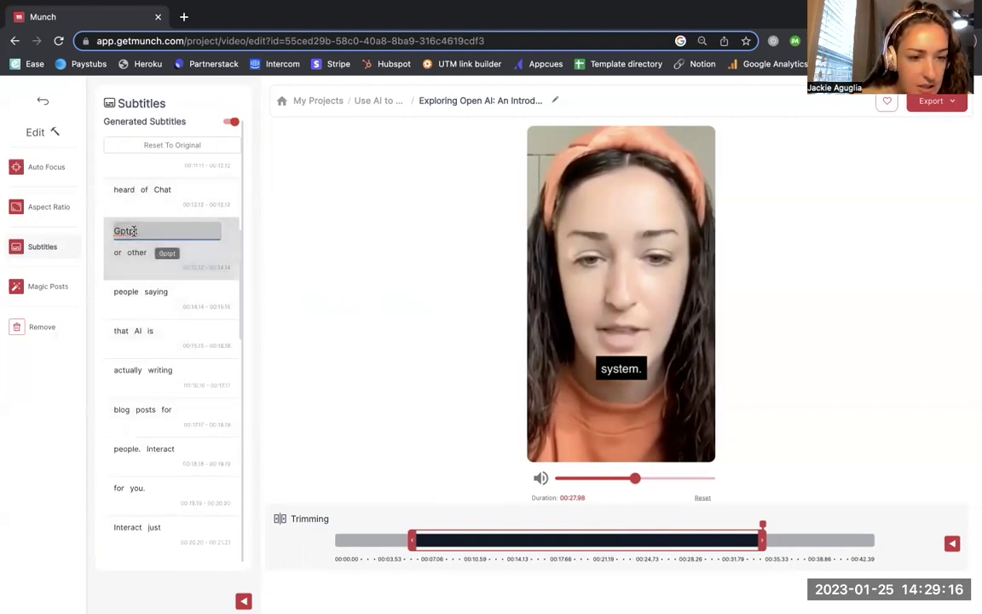
left_click(156, 239)
left_click(126, 229)
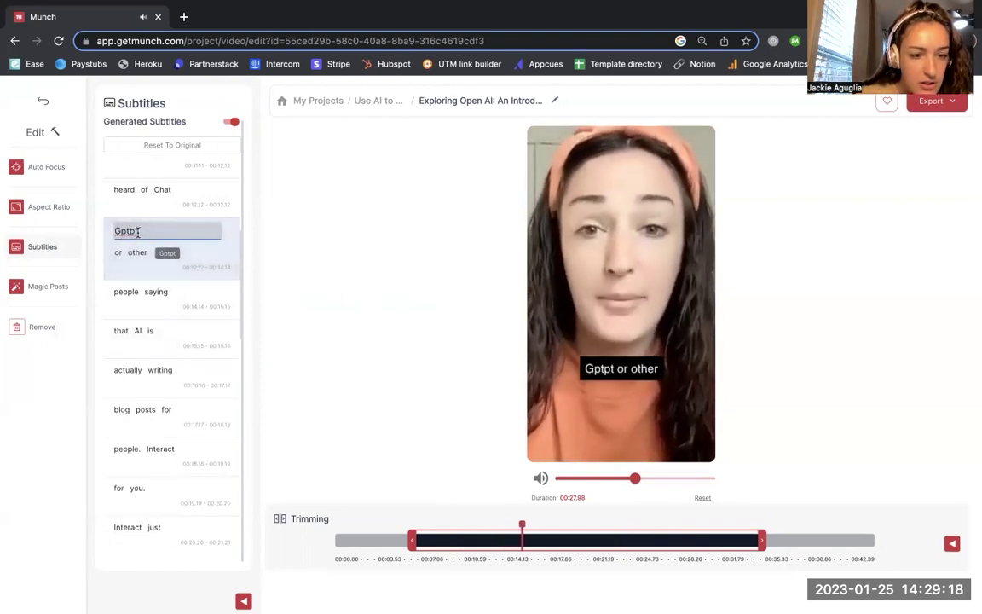
key("BackSpace")
key("BackSpace")
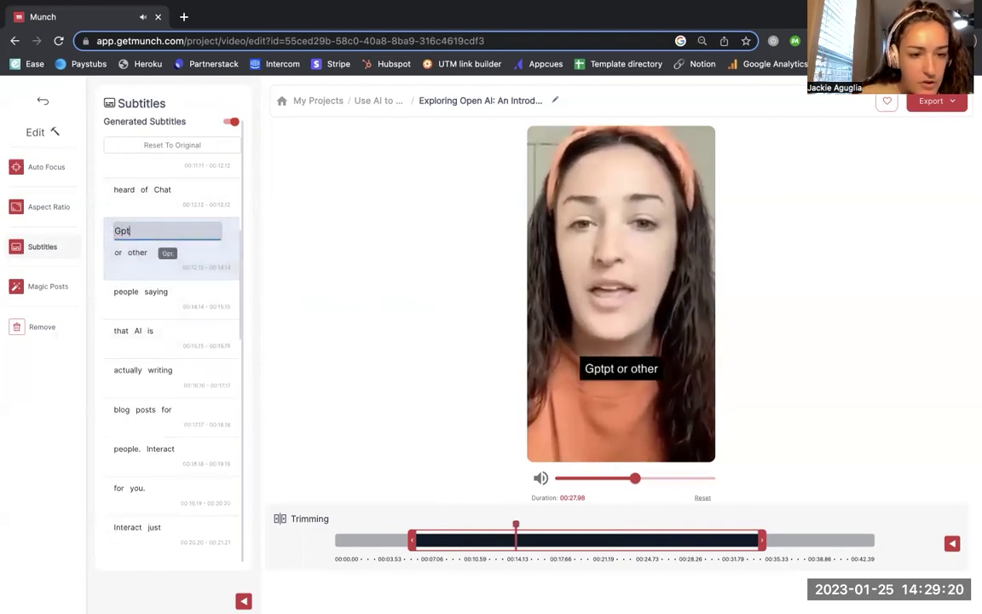
key("Return")
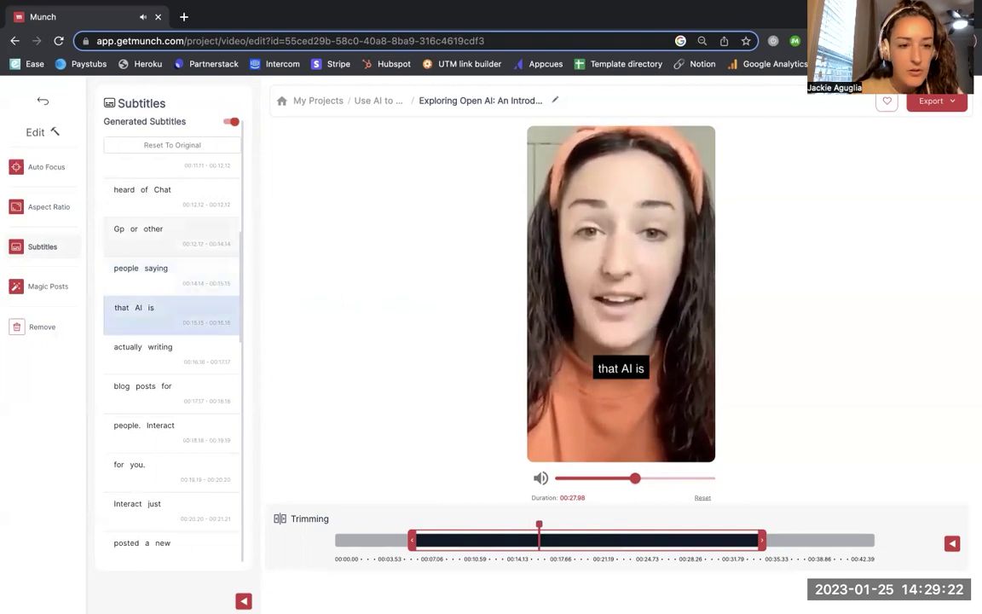
left_click(126, 226)
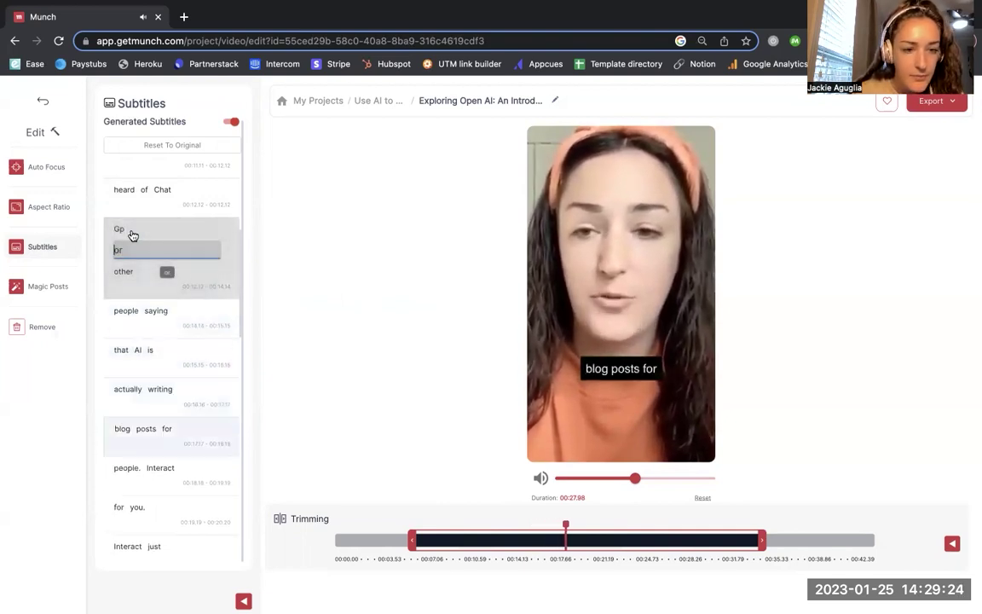
key("BackSpace")
key("BackSpace")
key("BackSpace")
key("Return")
left_click(122, 230)
key("Return")
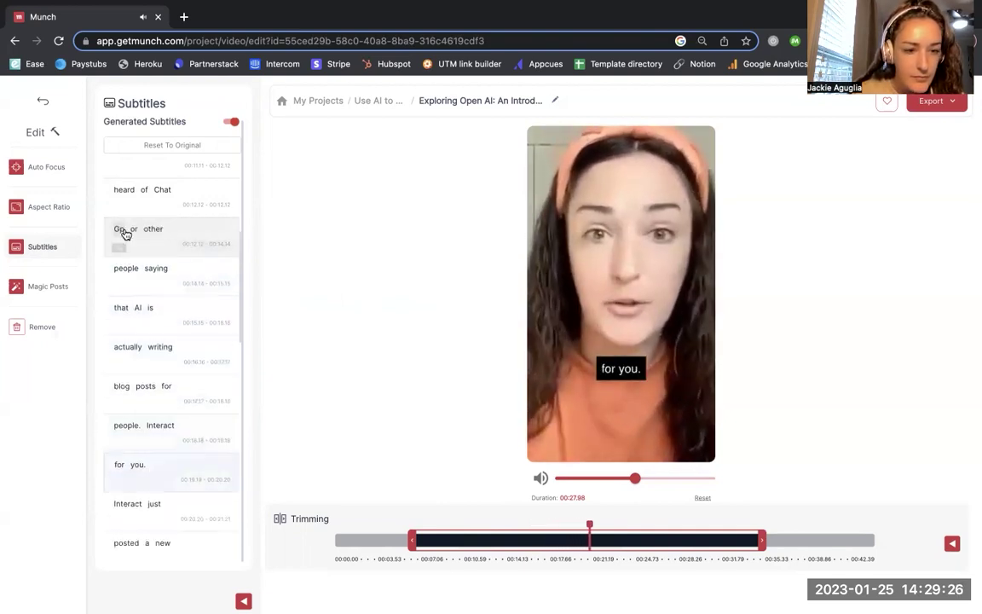
left_click(122, 230)
key("Return")
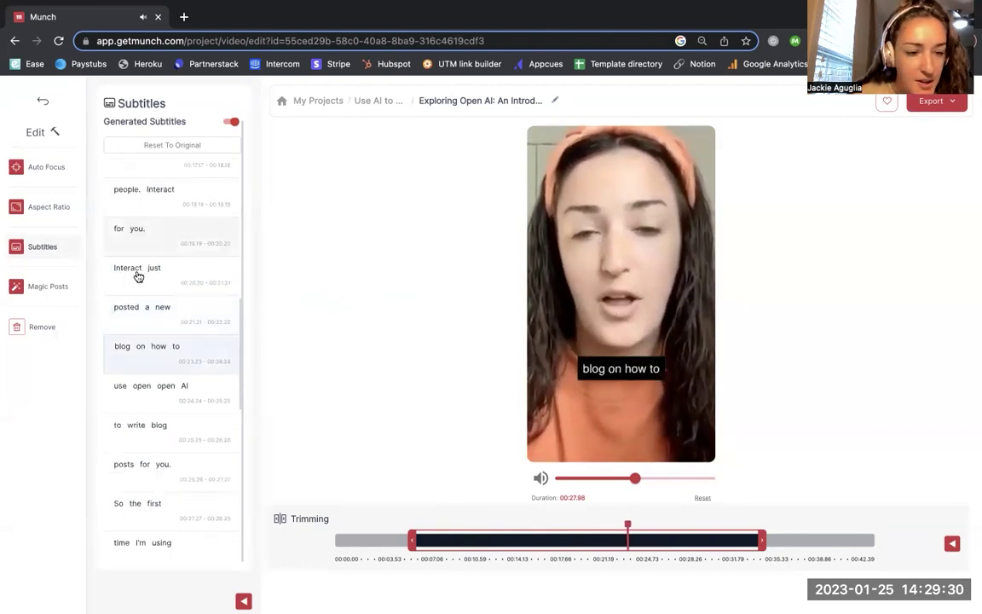
- Jump to the 'Gp or other' subtitle, correct the word to 'GPT', and review the subtitle list
scroll(138, 275, "up", 8)
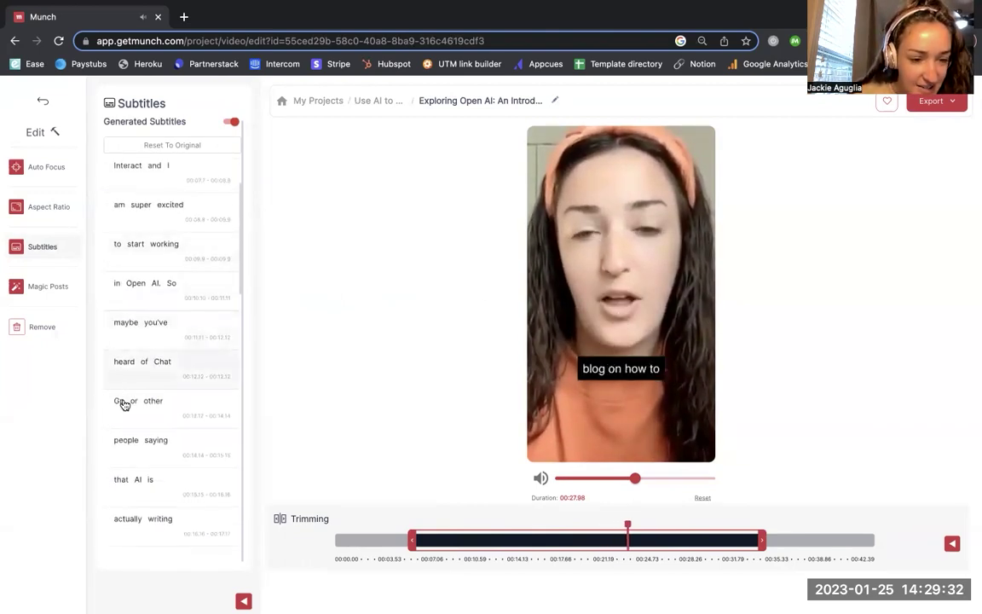
left_click(123, 404)
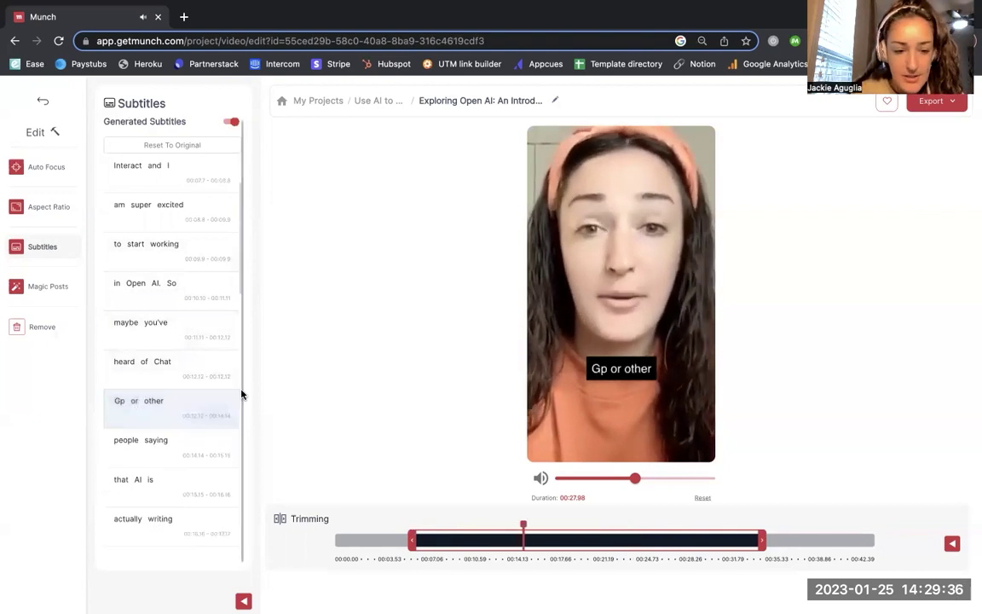
left_click(122, 402)
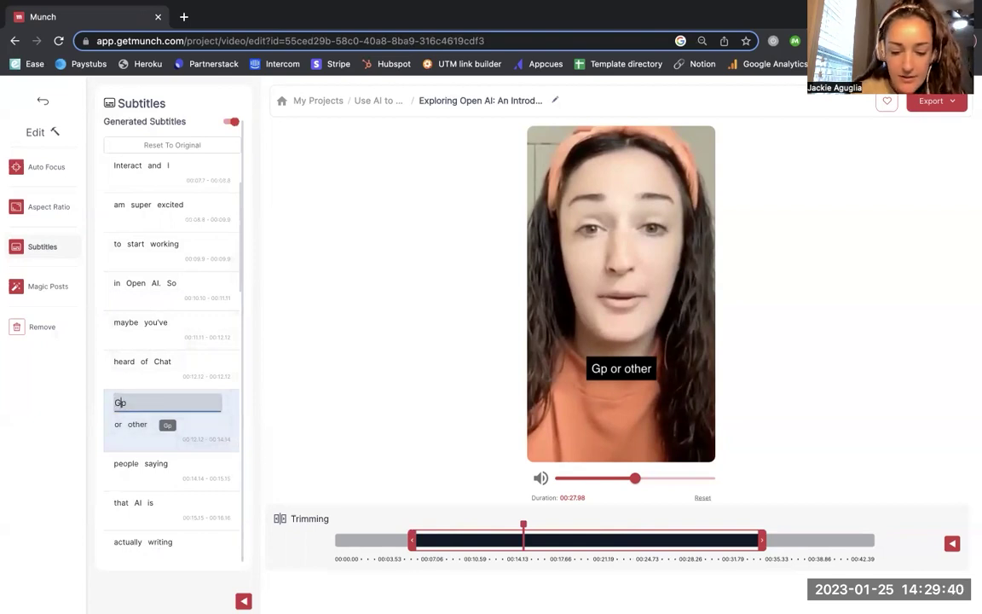
left_click(300, 401)
scroll(211, 383, "down", 1)
scroll(211, 384, "down", 5)
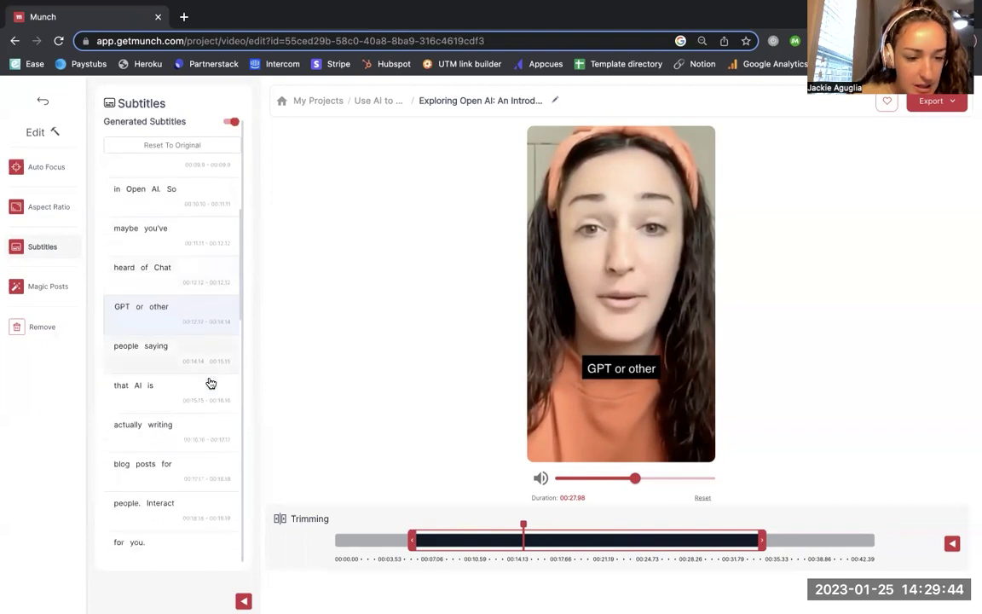
scroll(210, 384, "down", 8)
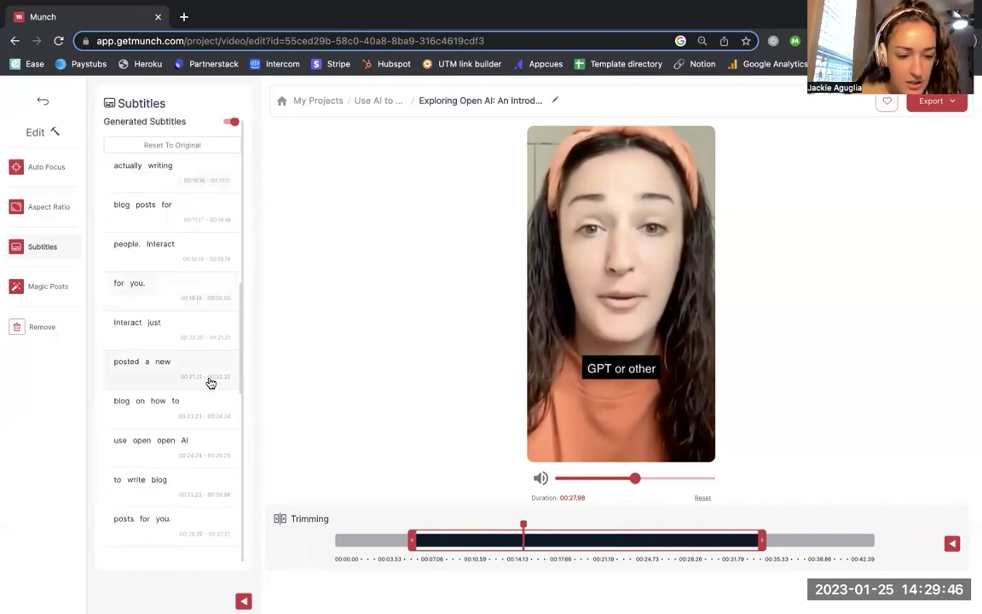
scroll(211, 384, "down", 3)
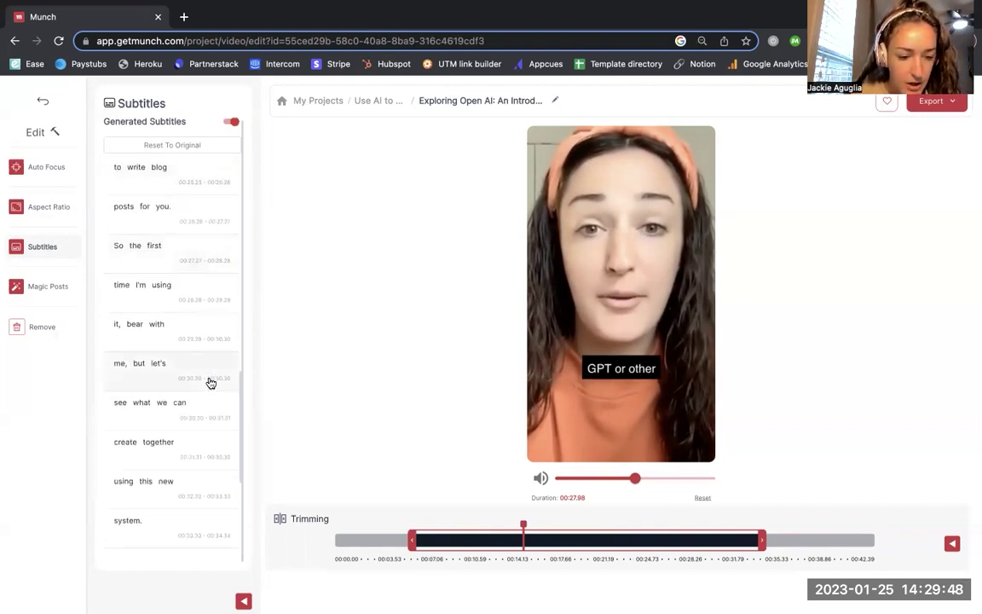
scroll(210, 383, "up", 5)
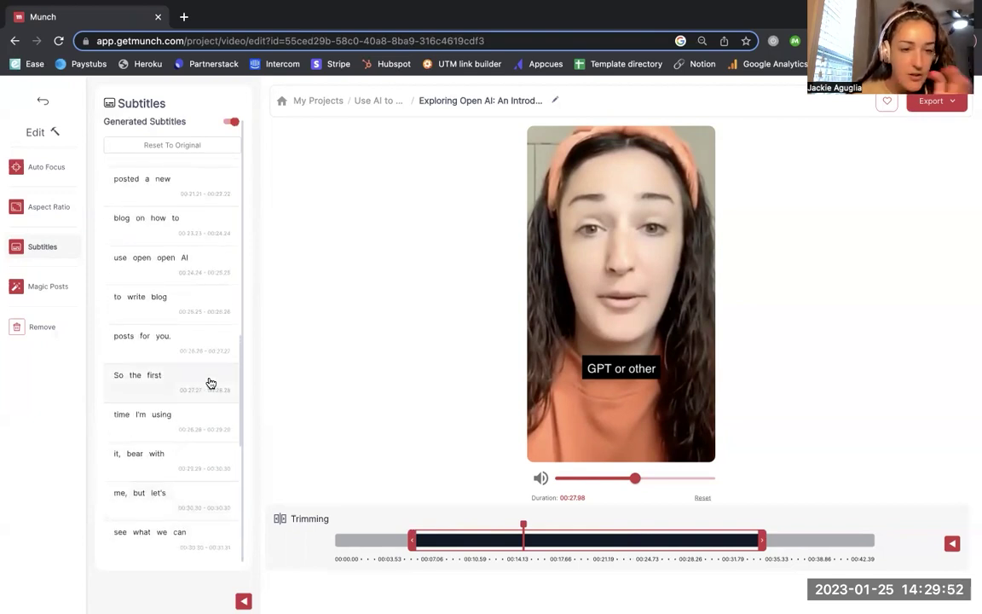
scroll(210, 382, "up", 5)
scroll(211, 383, "up", 8)
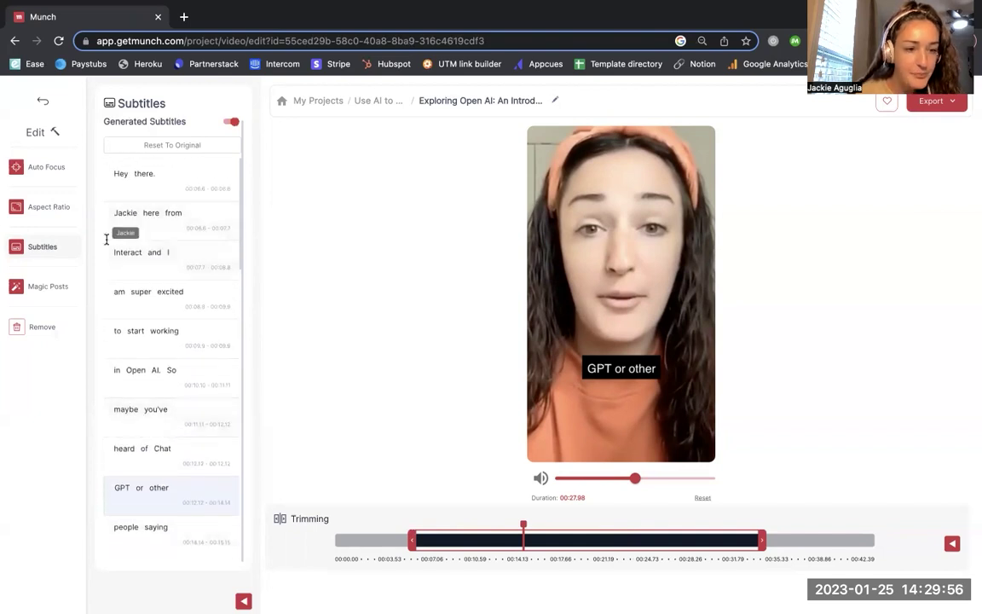
- Show the Magic Posts captions and copy the YouTube Short caption to the clipboard
left_click(60, 287)
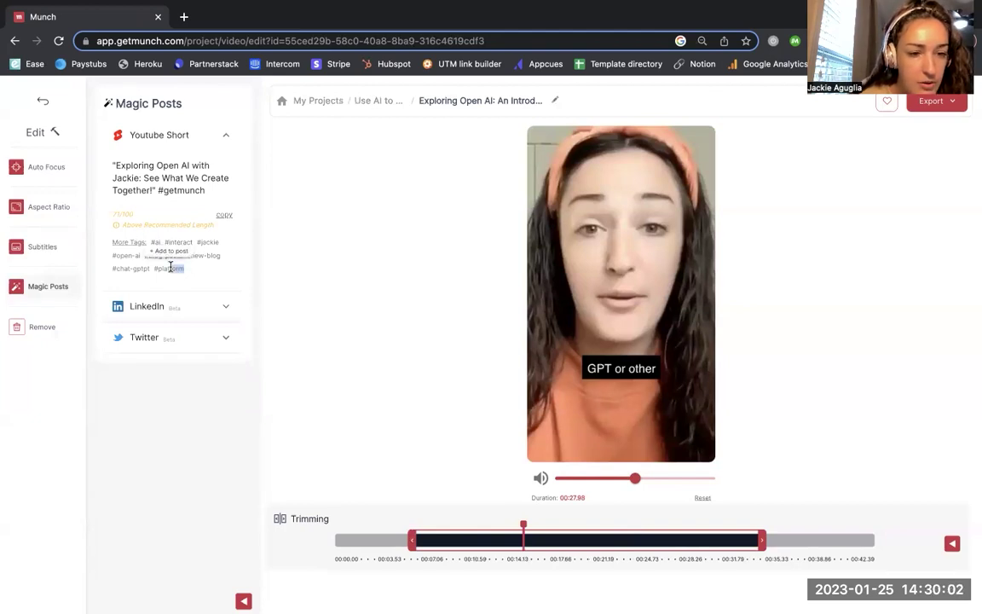
left_click_drag(165, 268, 269, 263)
left_click(270, 264)
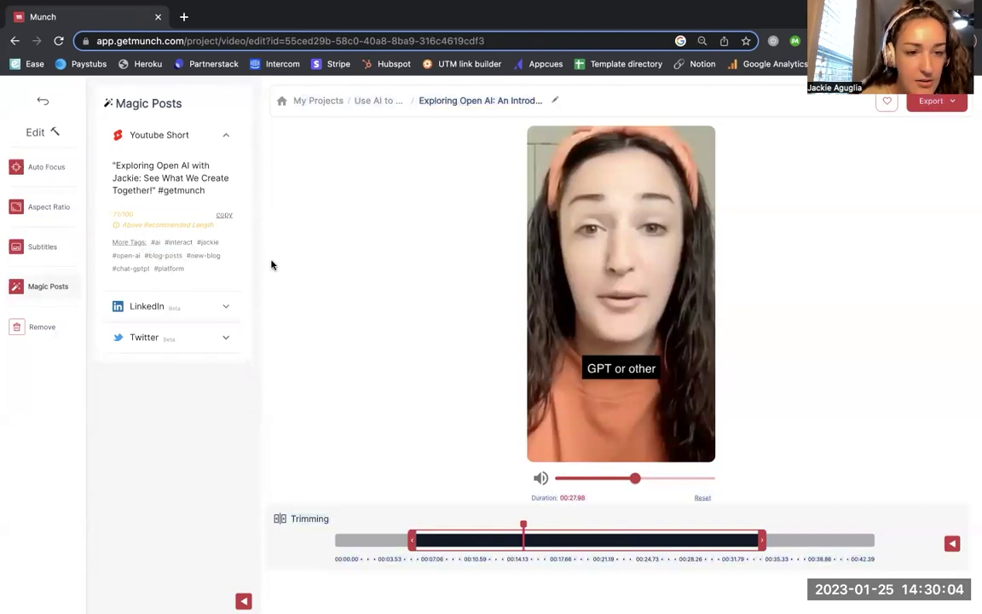
left_click(225, 218)
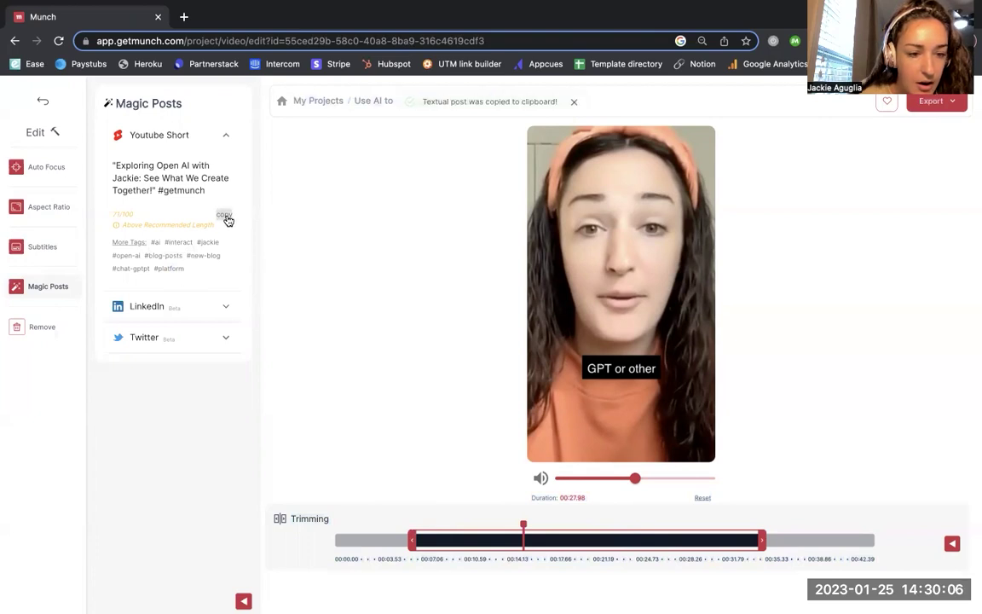
- Expand the suggested LinkedIn post about exploring Open AI
scroll(228, 265, "up", 1)
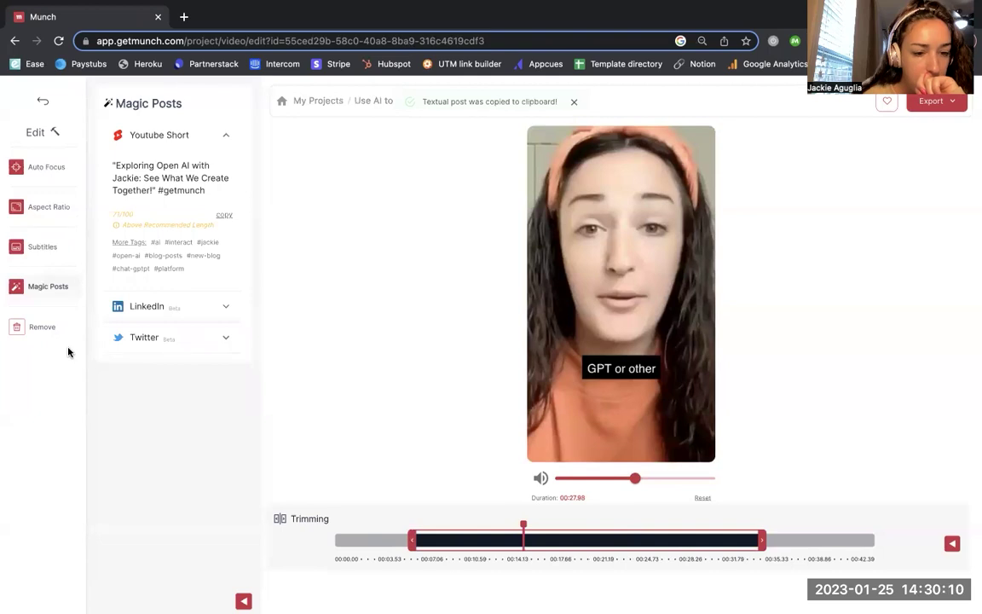
scroll(234, 316, "down", 1)
left_click(227, 310)
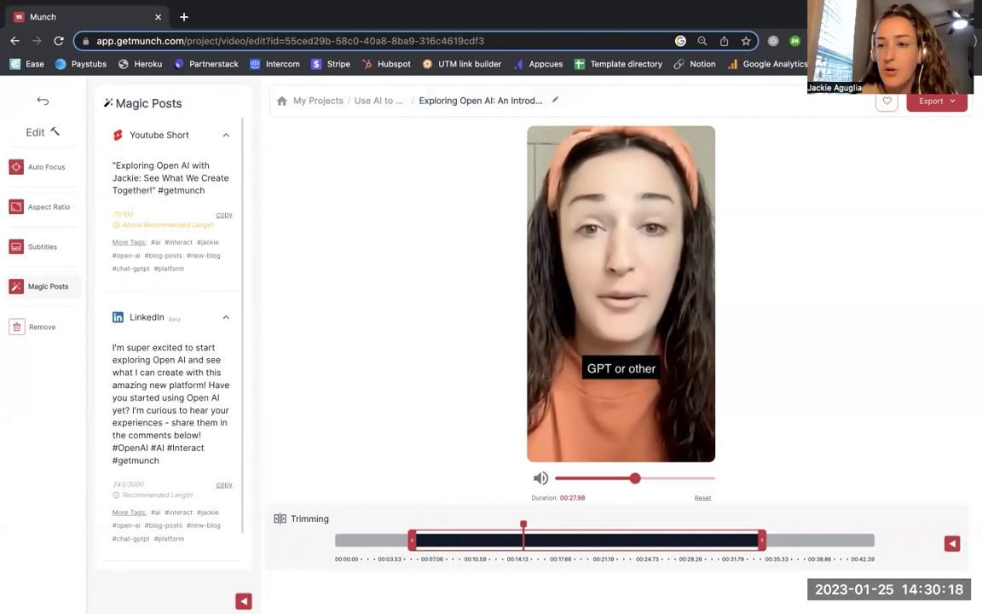
- Choose Download from the Export options to save the clip as an MP4
left_click(937, 101)
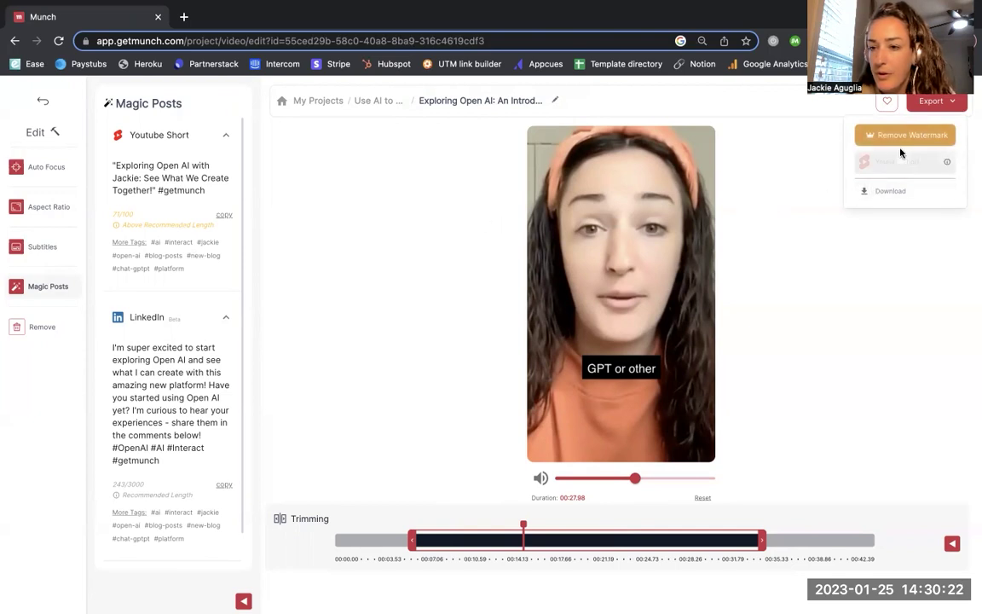
mouse_move(947, 163)
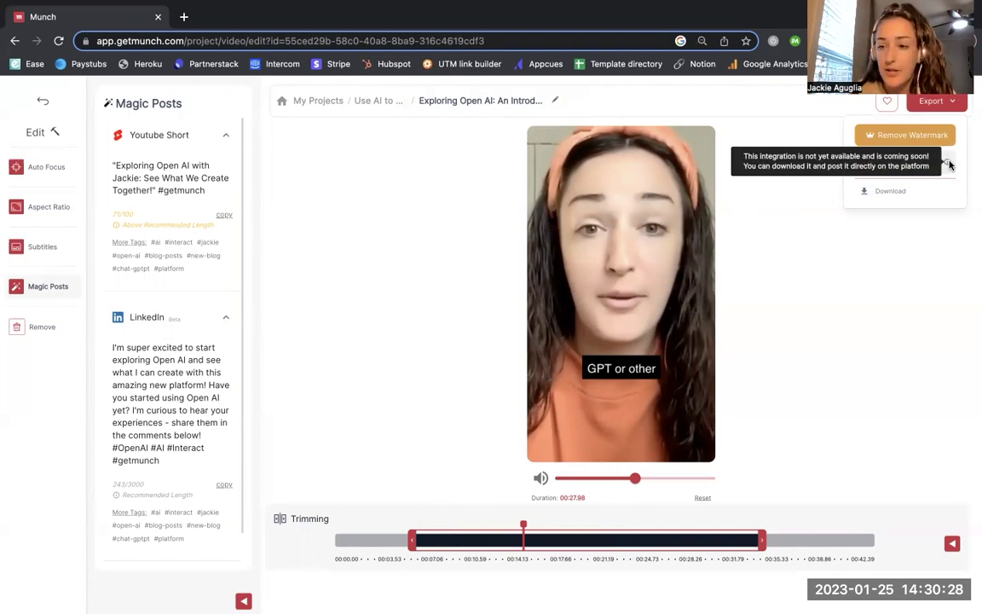
left_click(901, 196)
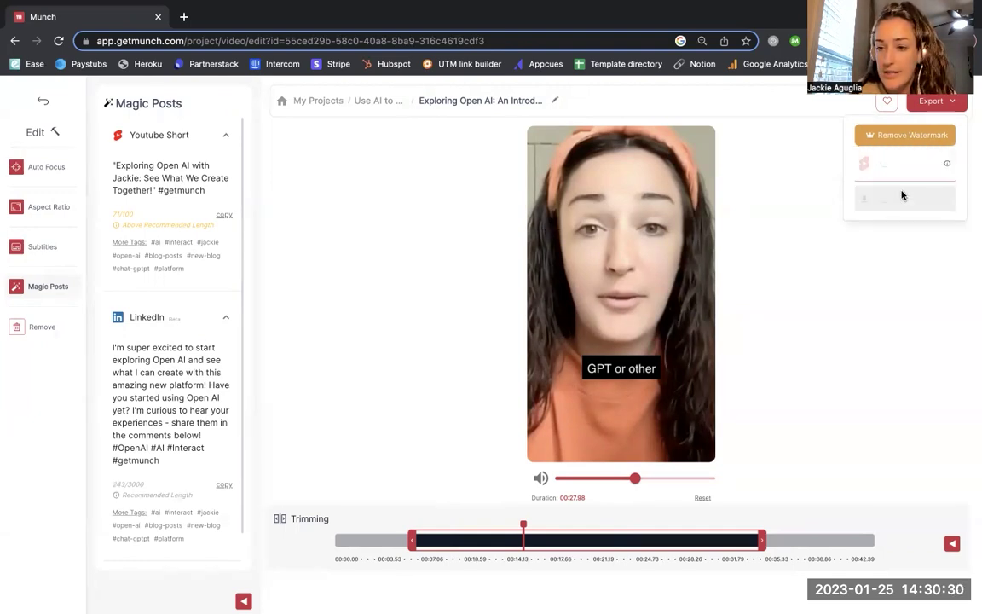